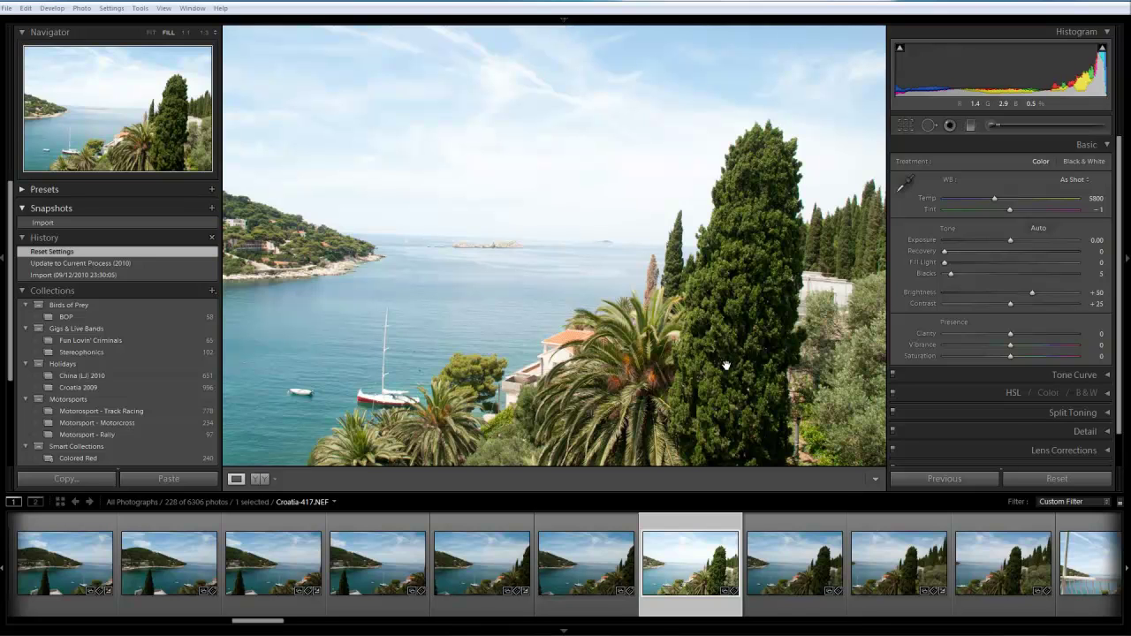
Level the sea horizon with the Straighten Tool, rotating the photo by -1.86 degrees
left_click(909, 128)
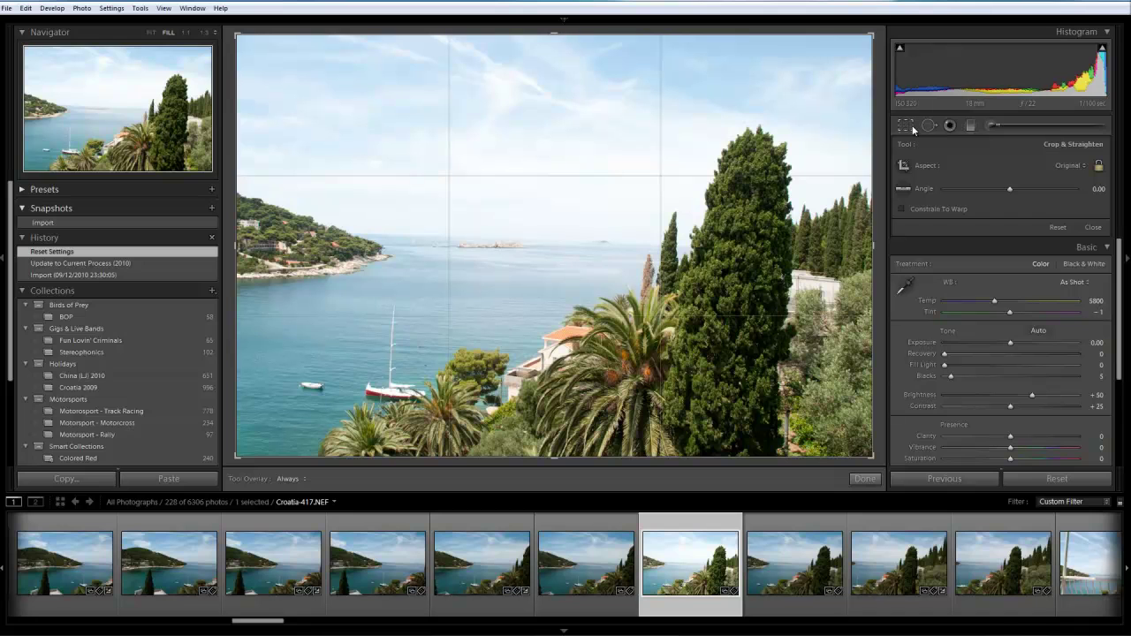
left_click(904, 192)
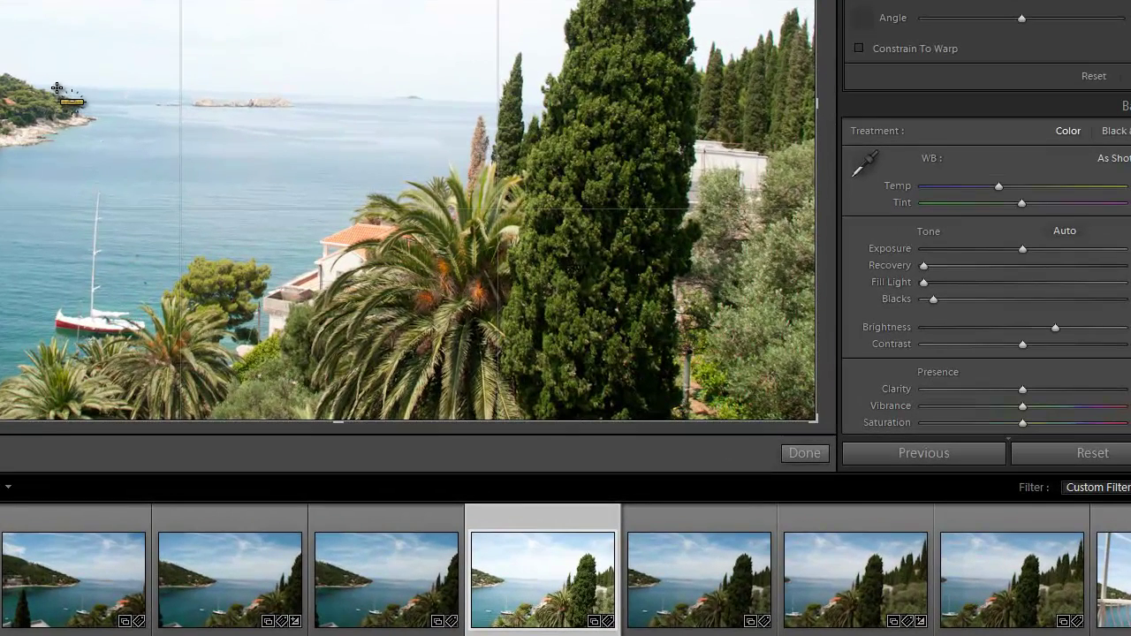
left_click_drag(56, 88, 492, 101)
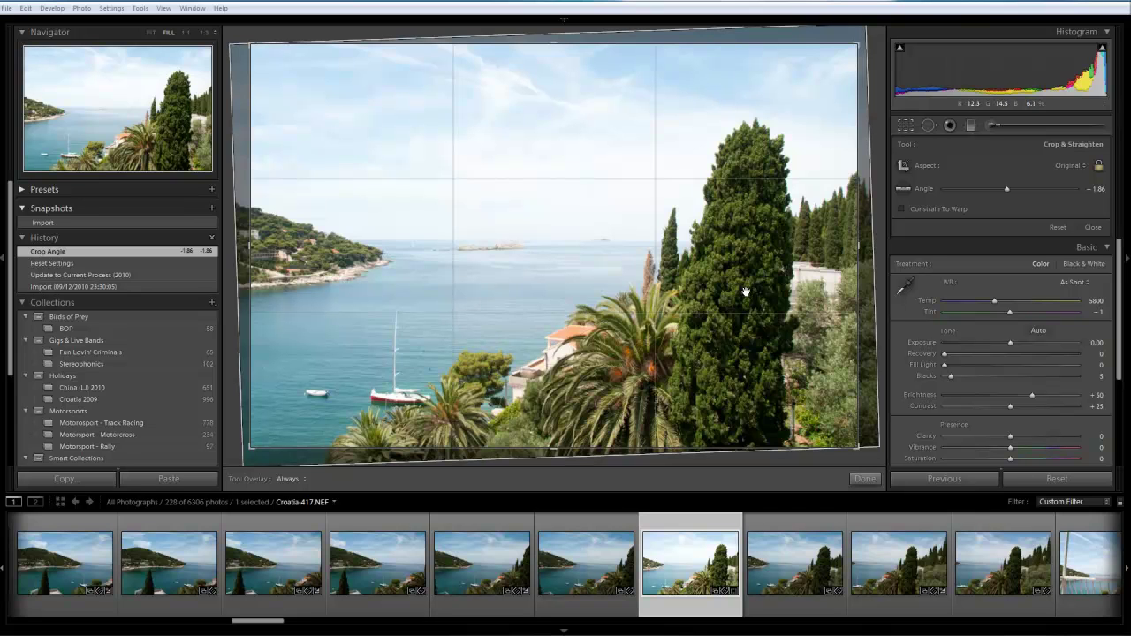
left_click(1093, 228)
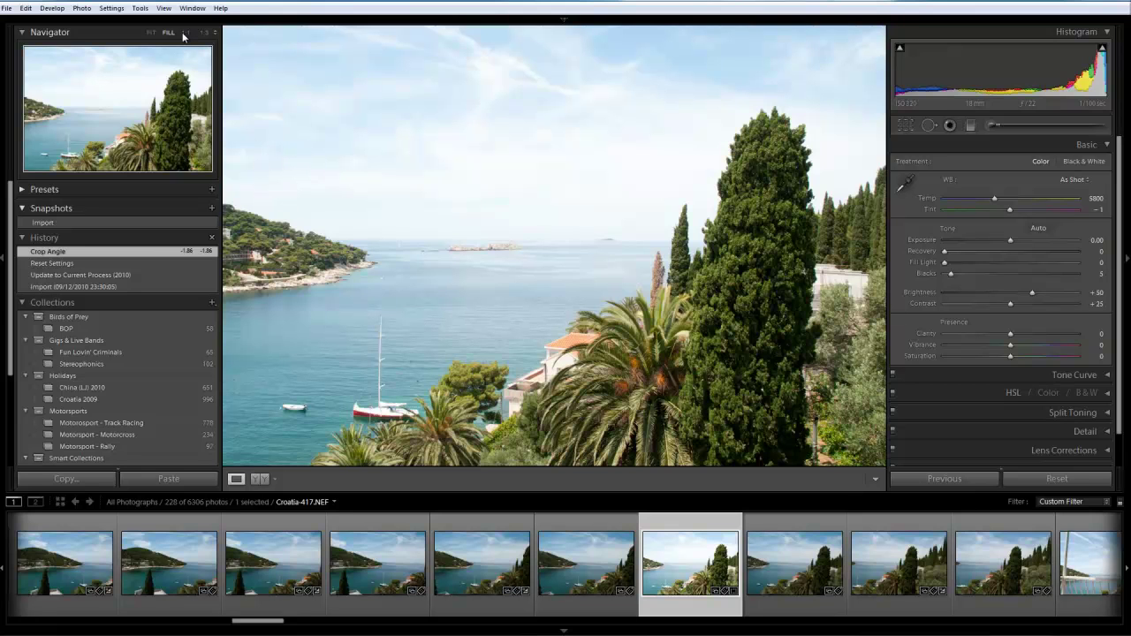
Zoom to 1:1, pan onto the upper sky, and ready Spot Removal in Heal mode
left_click(275, 181)
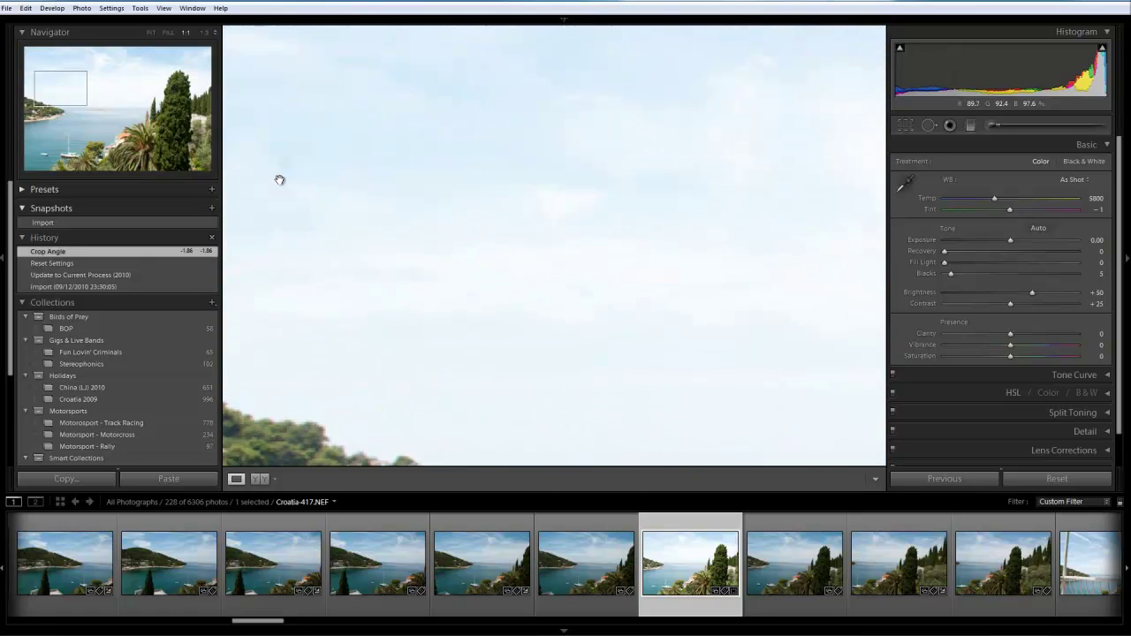
left_click_drag(310, 224, 483, 303)
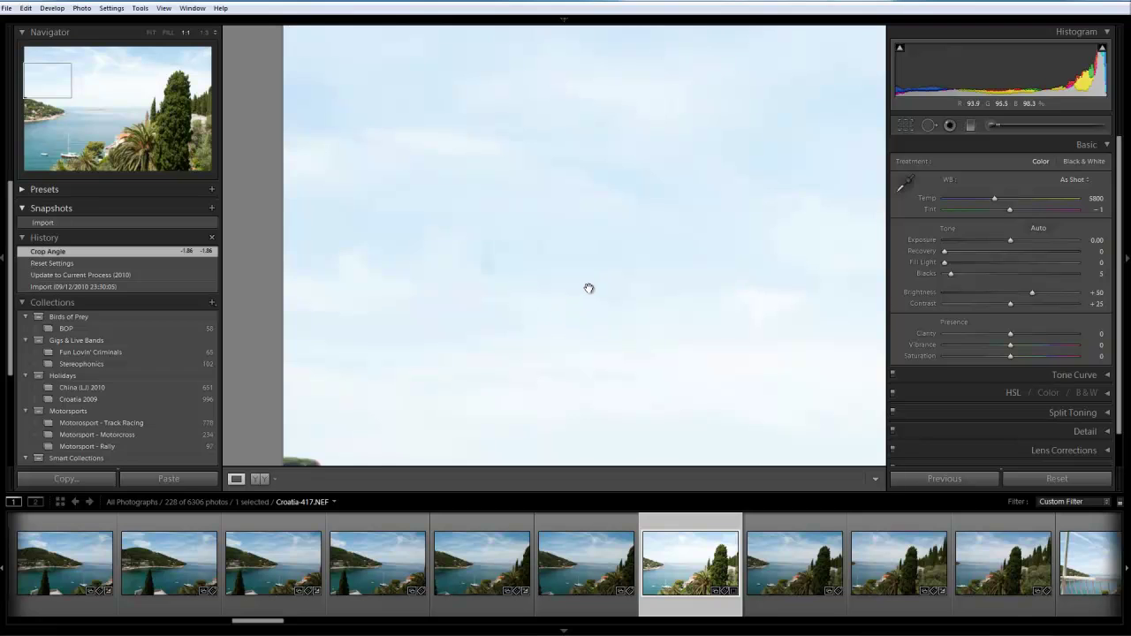
left_click_drag(565, 315, 548, 338)
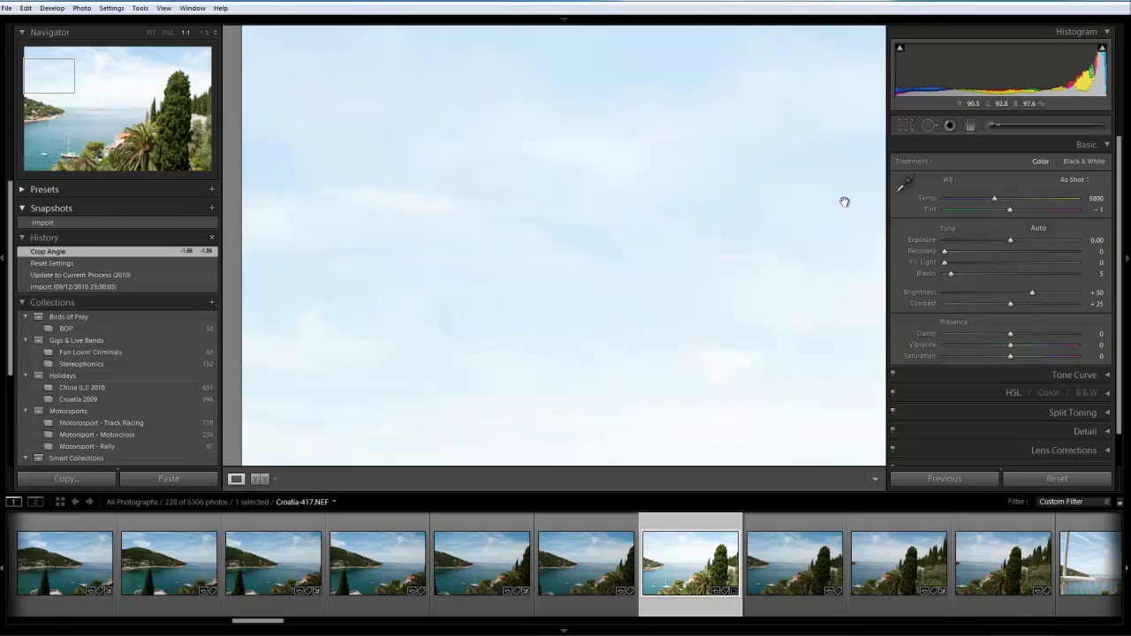
left_click(926, 126)
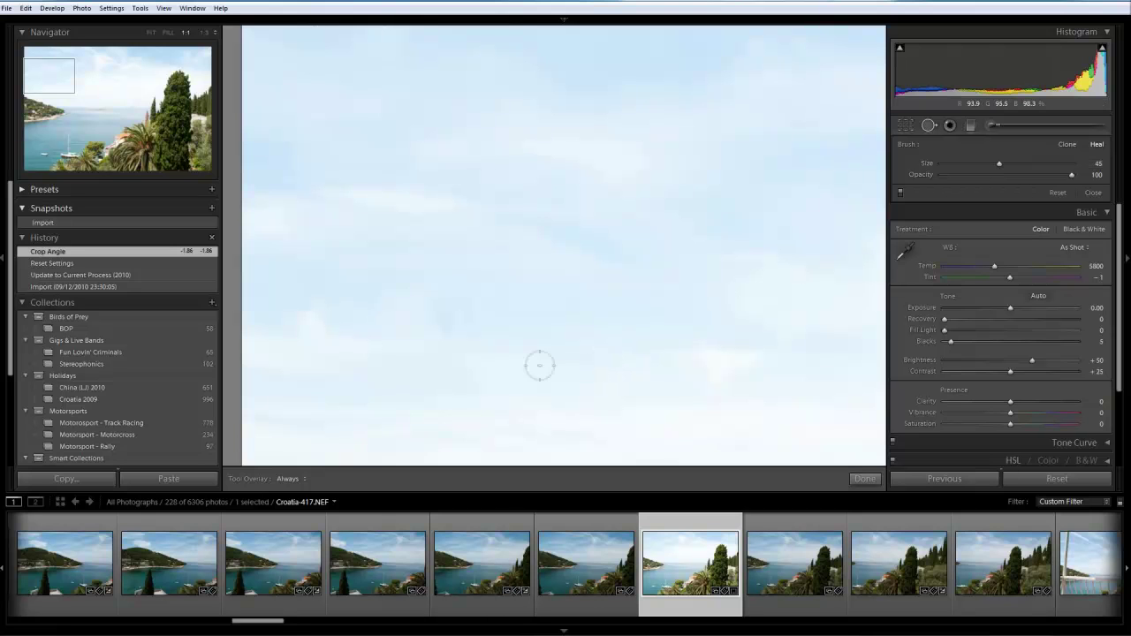
Heal two sky blemishes, moving each source circle onto clean nearby sky
left_click(444, 324)
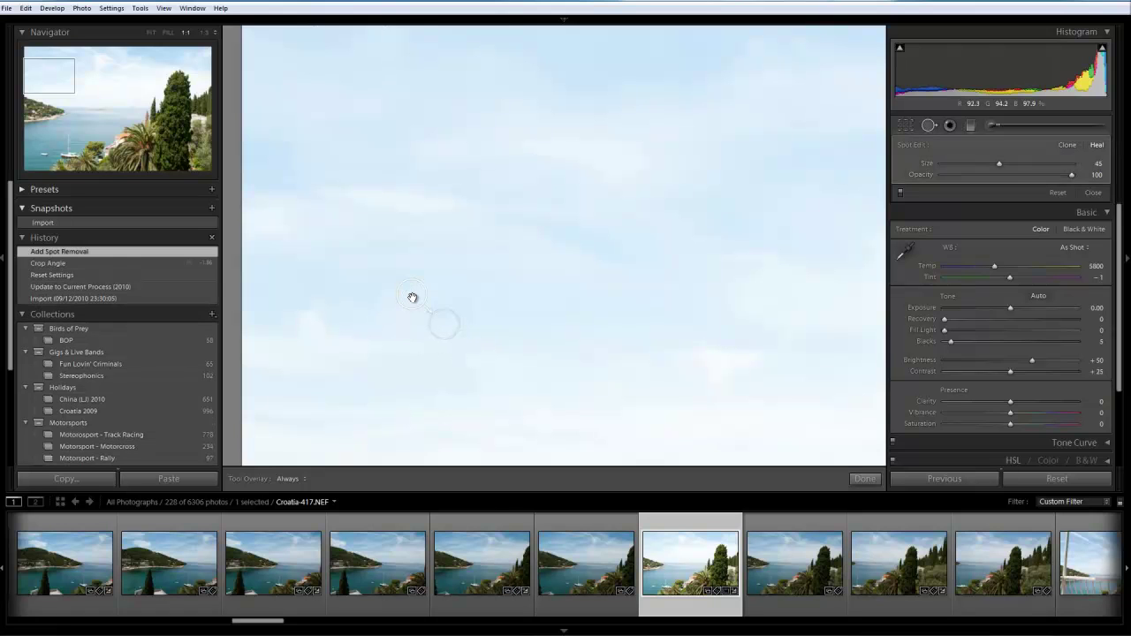
left_click_drag(411, 296, 495, 283)
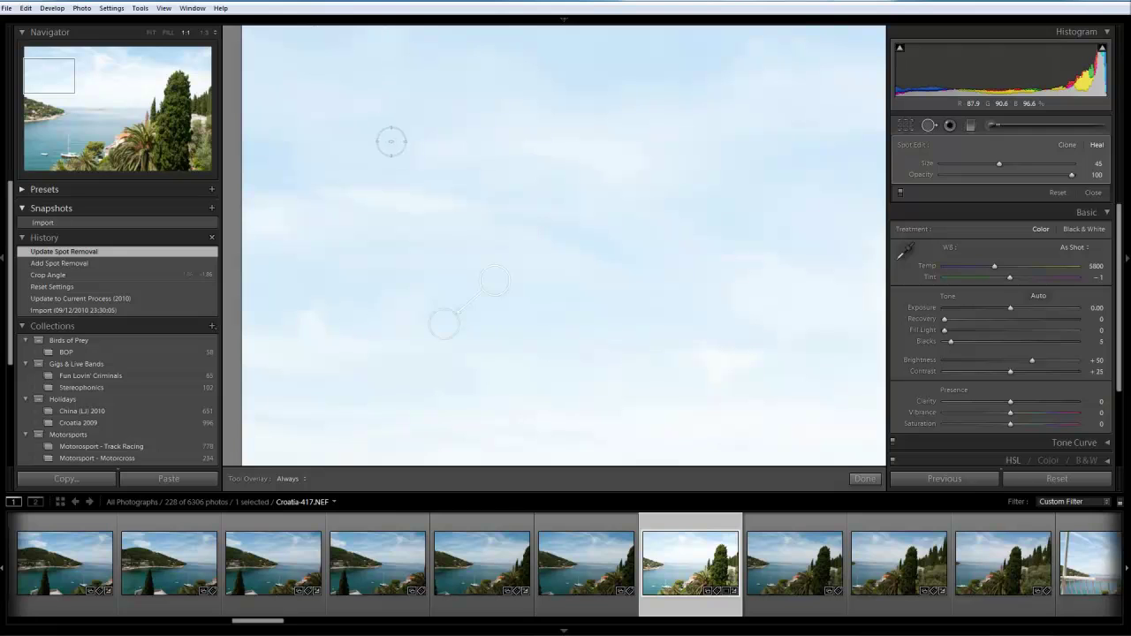
left_click(392, 141)
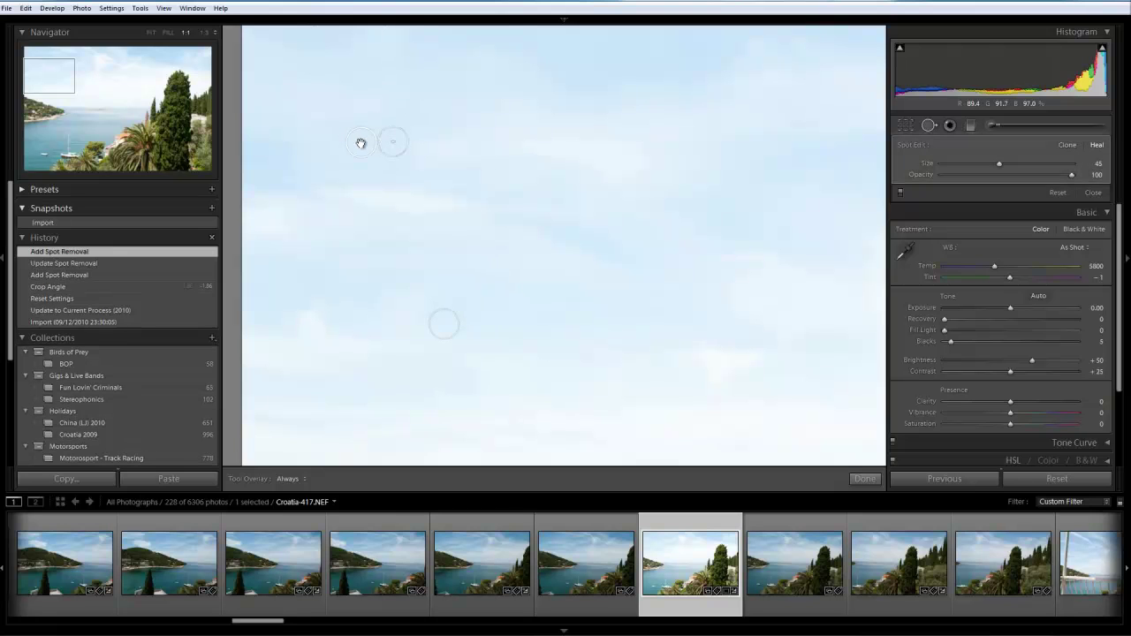
left_click_drag(360, 144, 328, 135)
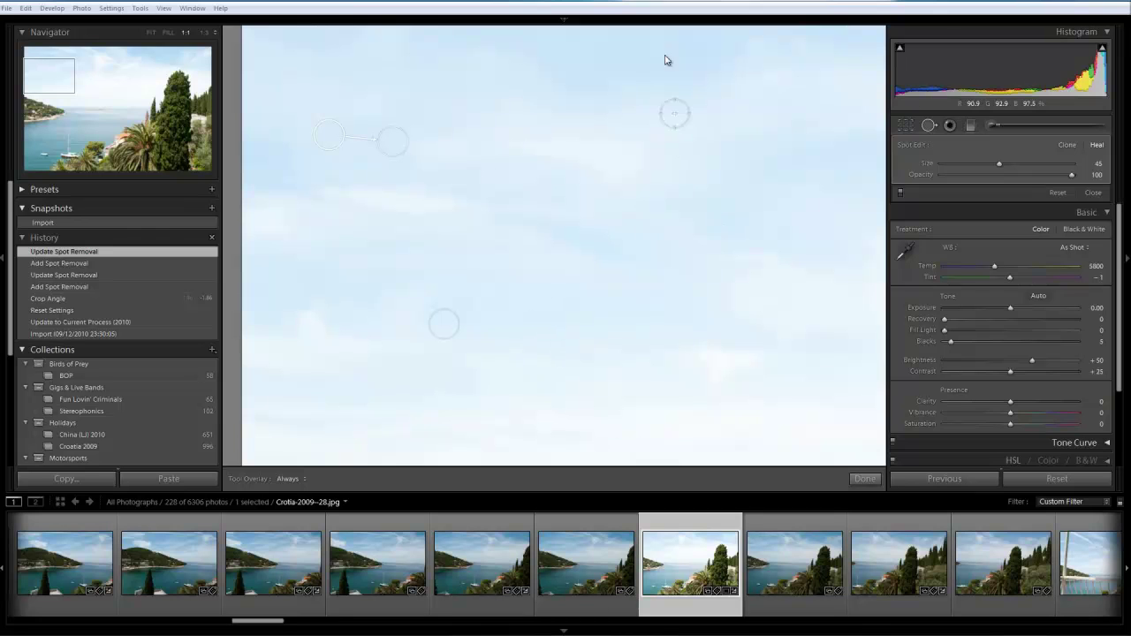
left_click_drag(680, 245, 401, 255)
left_click_drag(722, 215, 368, 220)
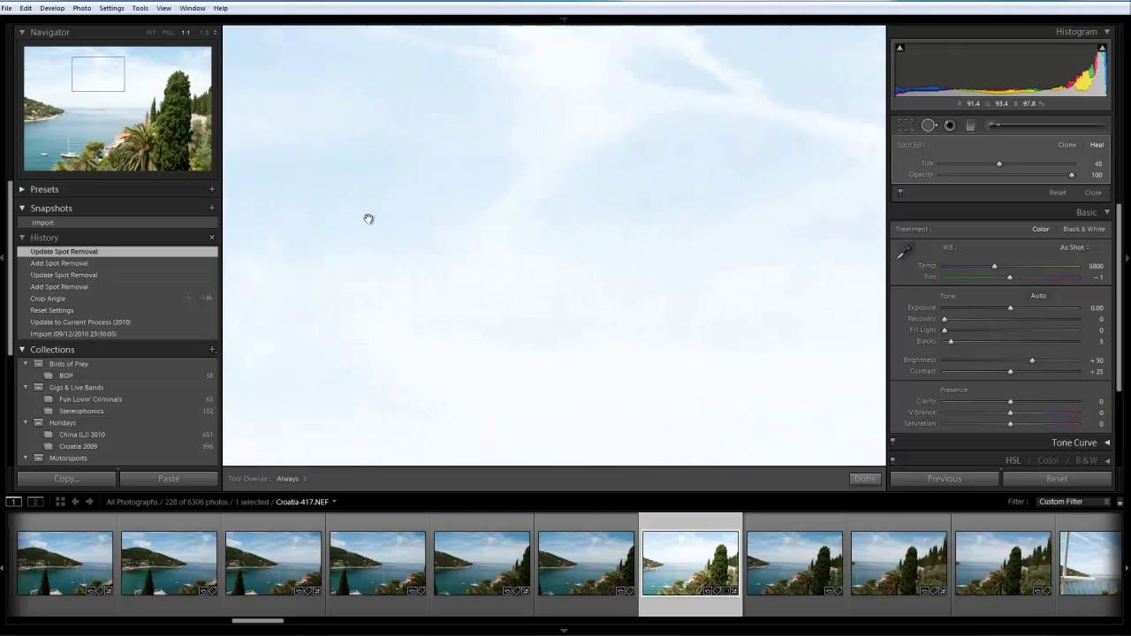
left_click_drag(575, 216, 487, 216)
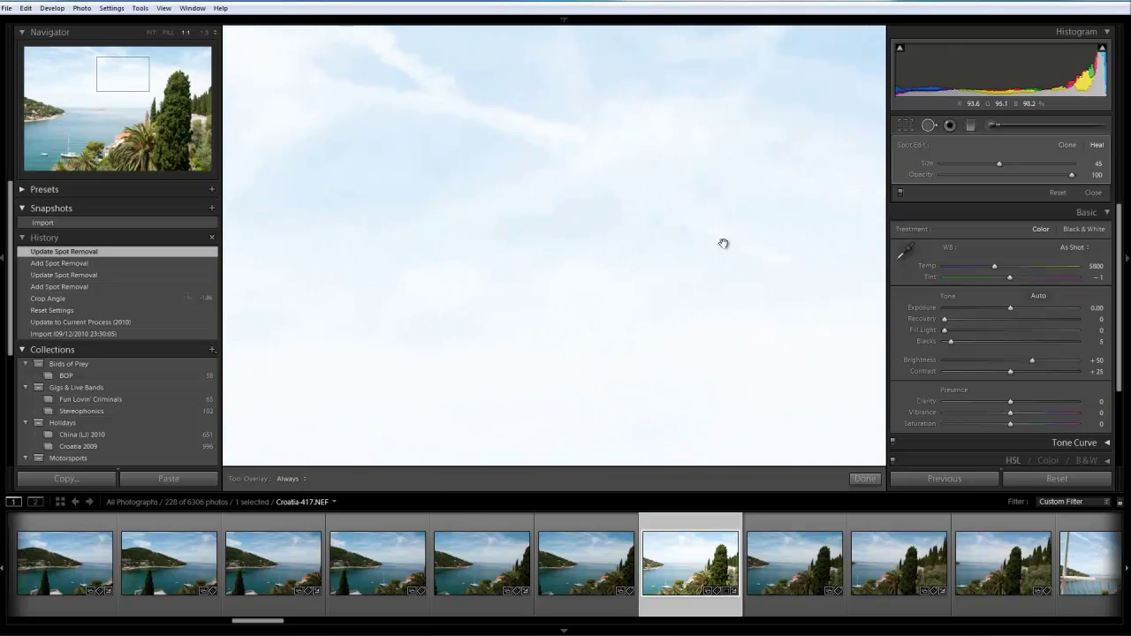
left_click_drag(722, 259, 409, 257)
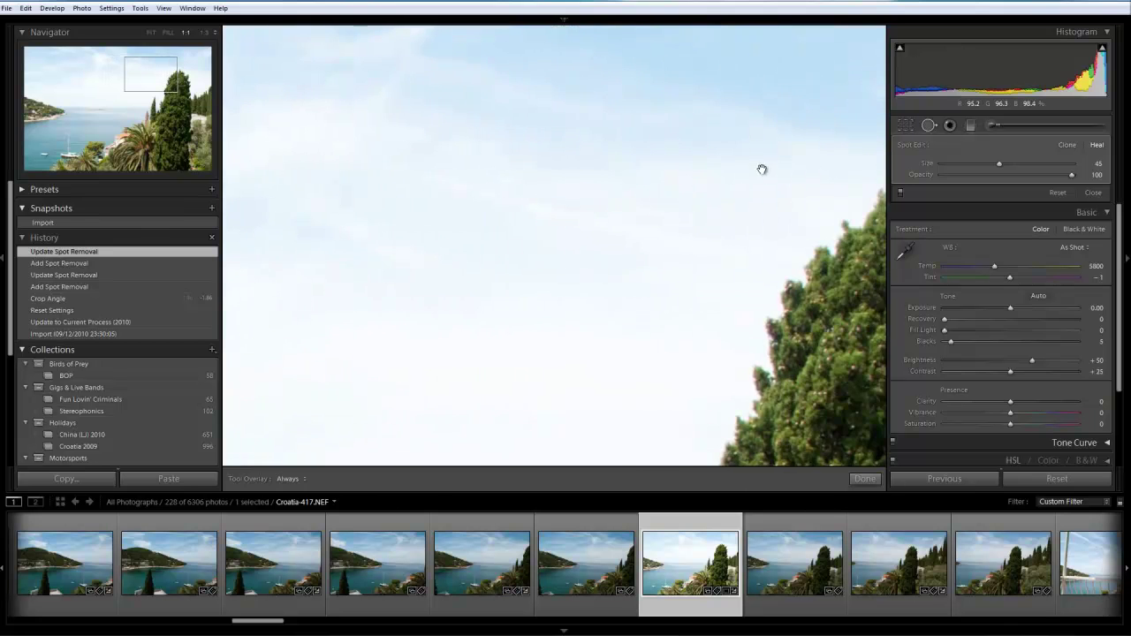
left_click_drag(760, 169, 507, 346)
left_click_drag(750, 275, 529, 254)
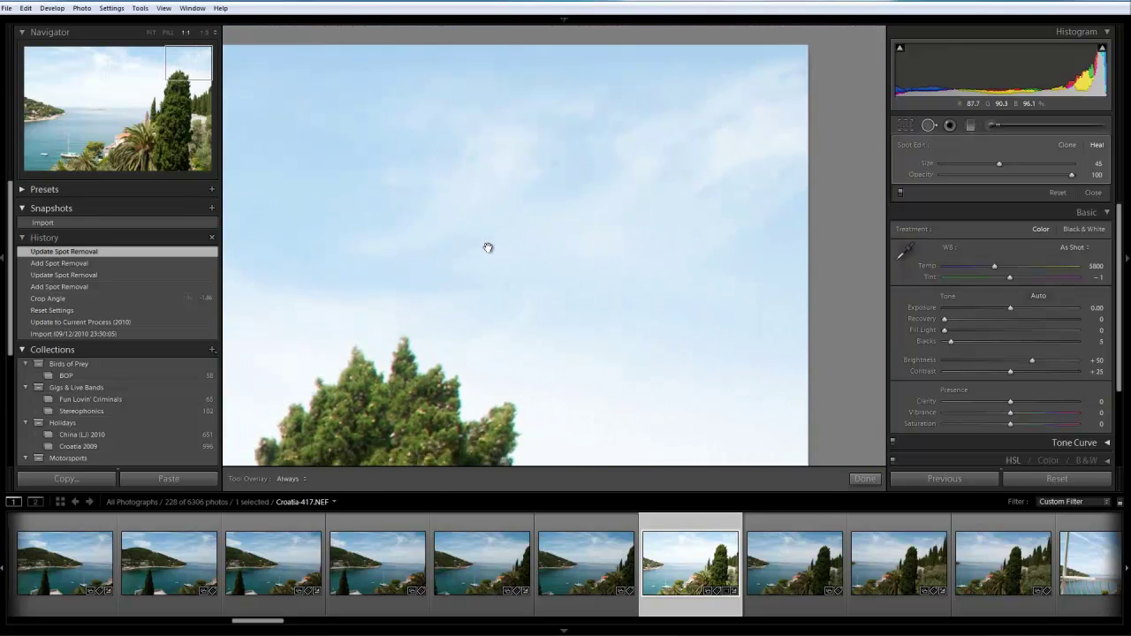
left_click_drag(432, 345, 521, 177)
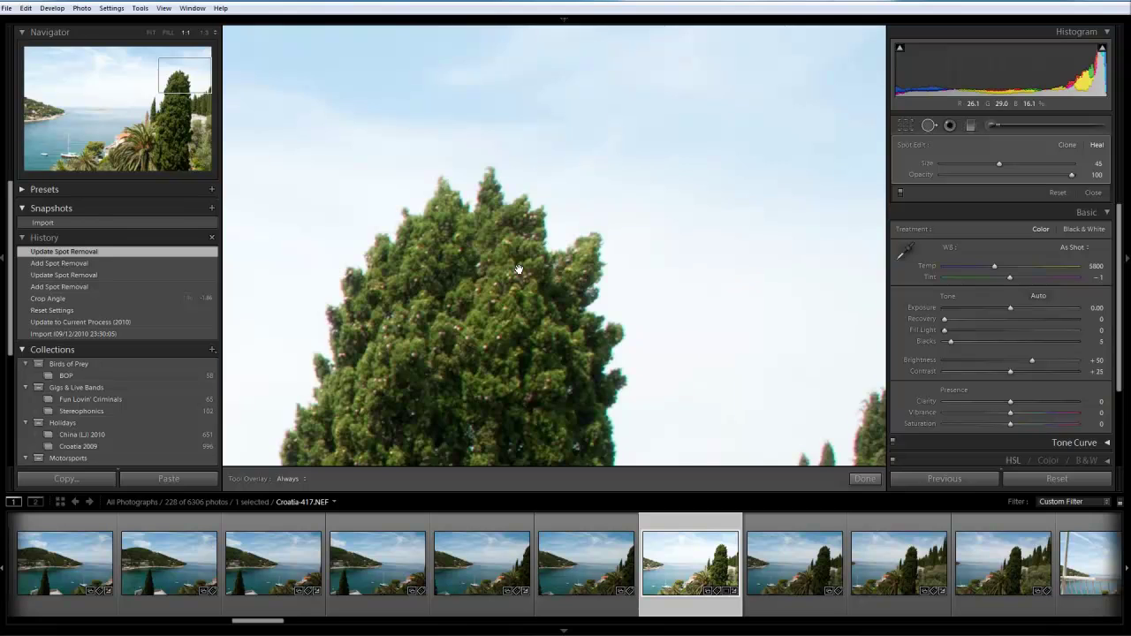
left_click_drag(518, 269, 652, 164)
left_click_drag(475, 230, 817, 240)
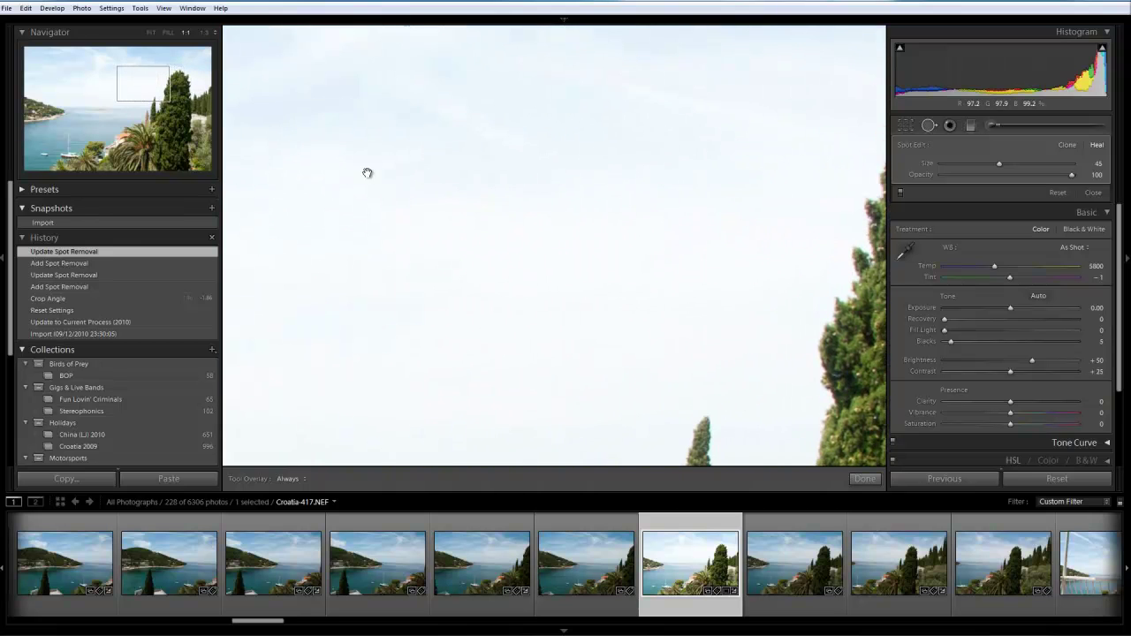
left_click_drag(367, 173, 648, 253)
left_click_drag(384, 174, 644, 291)
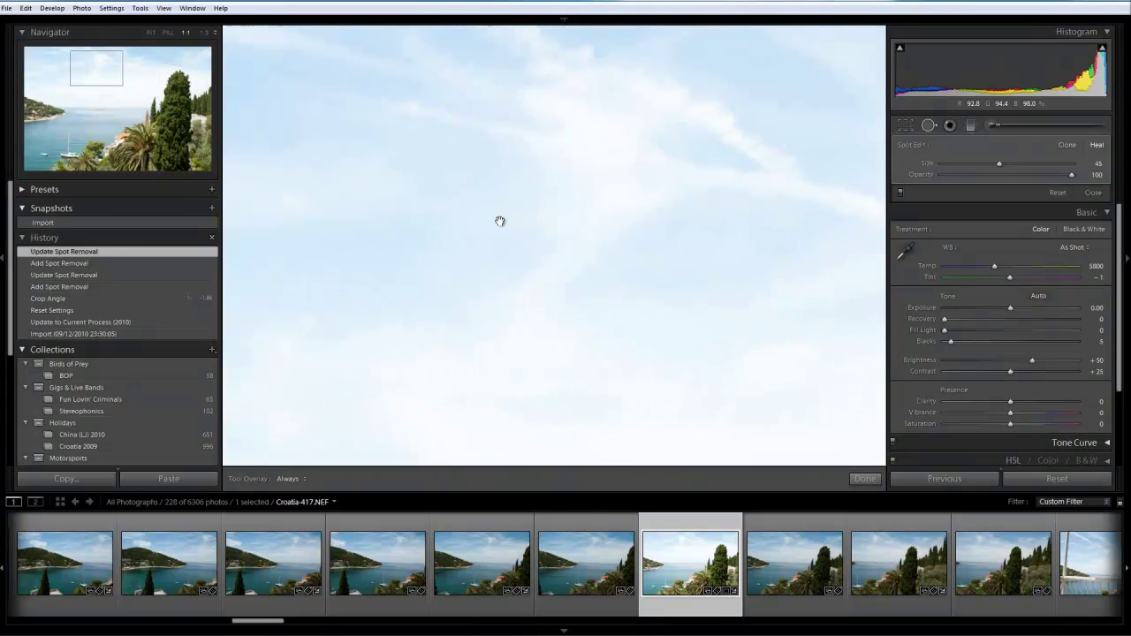
left_click_drag(427, 167, 644, 252)
left_click_drag(475, 197, 659, 181)
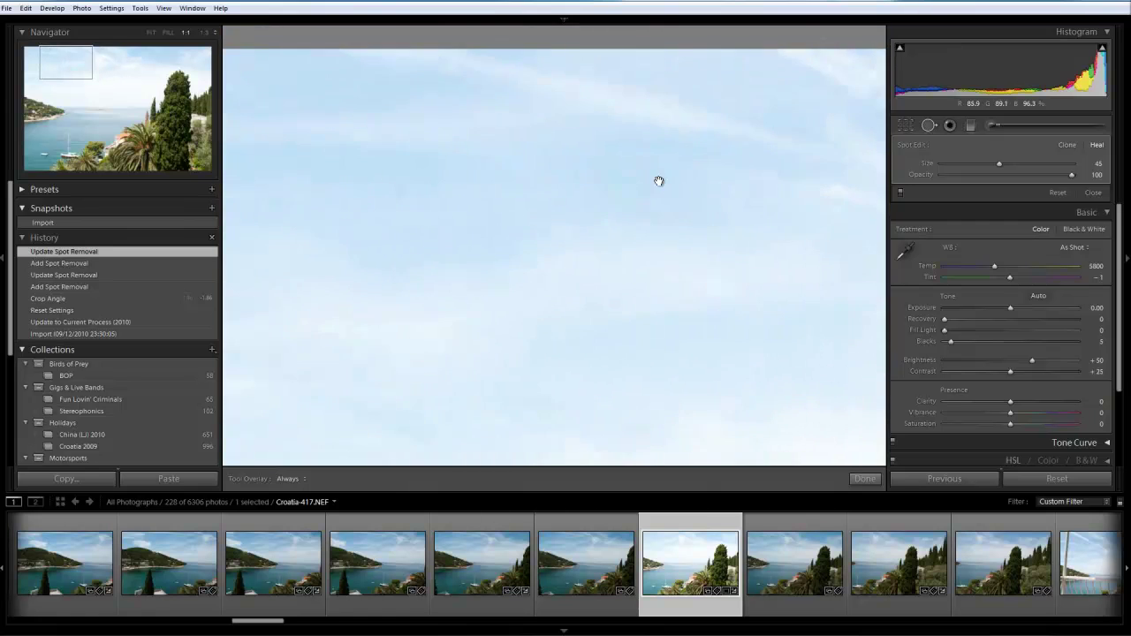
left_click_drag(561, 262, 712, 197)
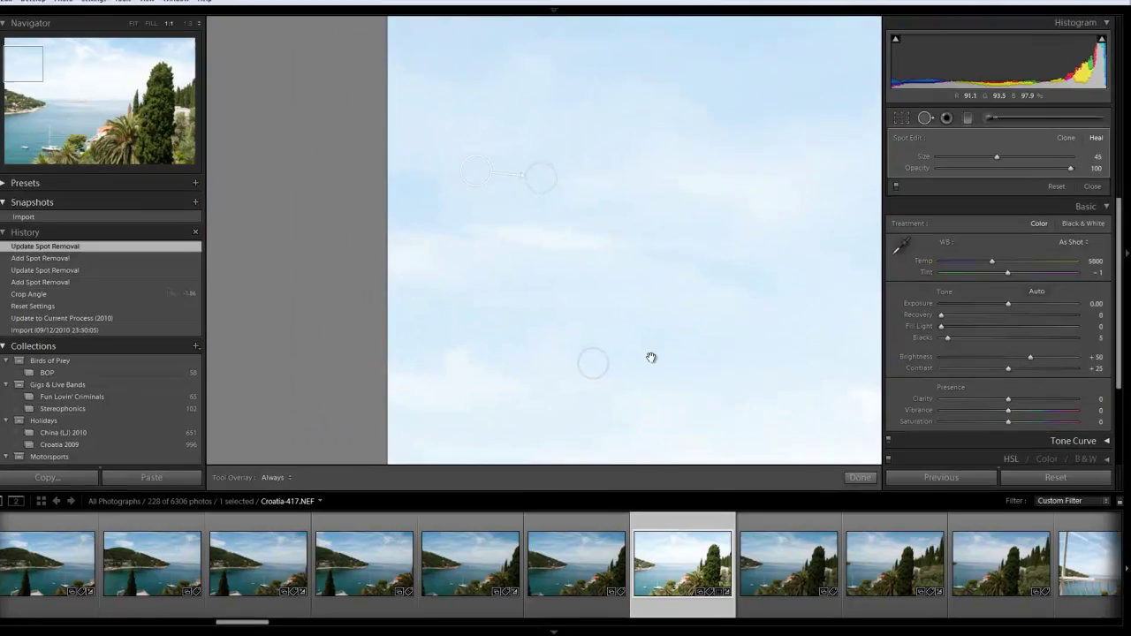
left_click_drag(651, 357, 611, 193)
left_click_drag(659, 341, 531, 212)
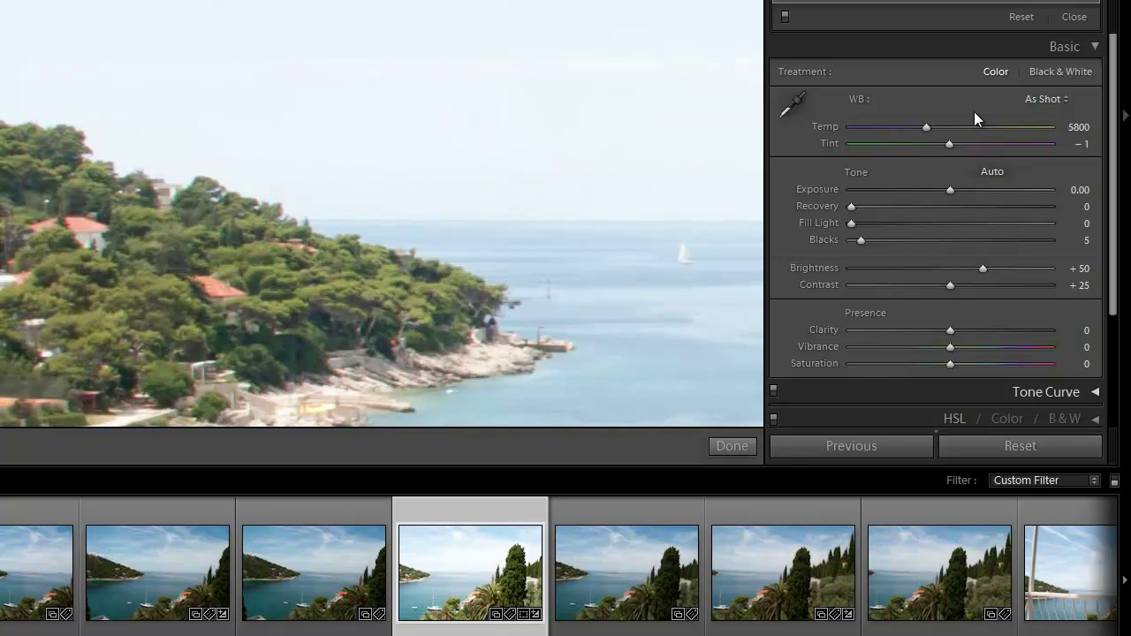
Close Spot Removal and fit the whole levelled, healed photo in the view
left_click(1085, 16)
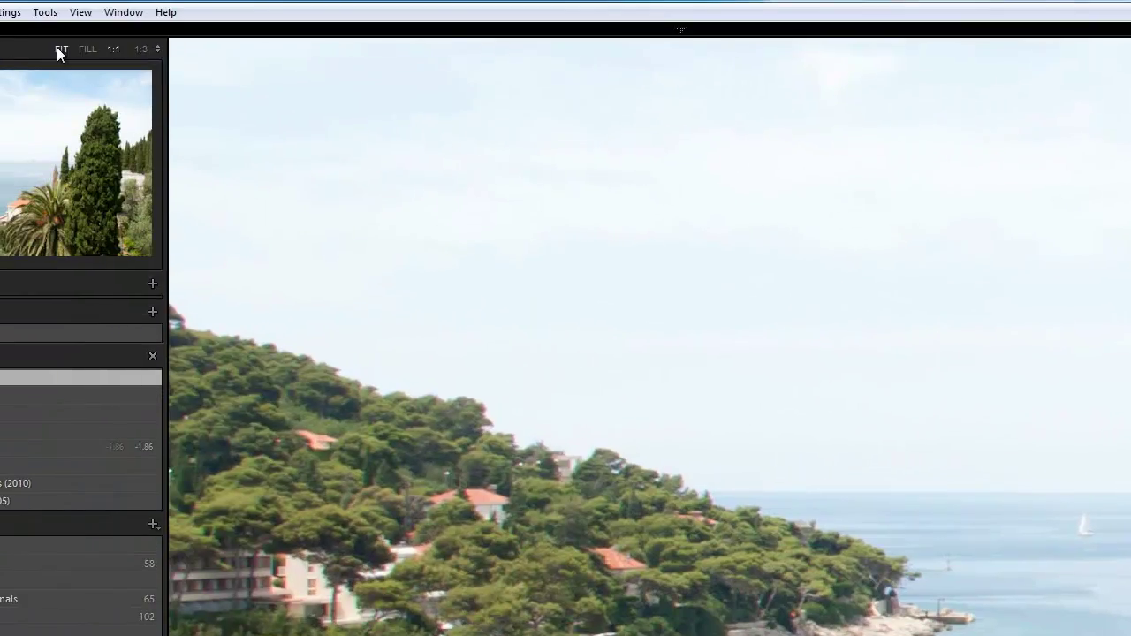
left_click(57, 47)
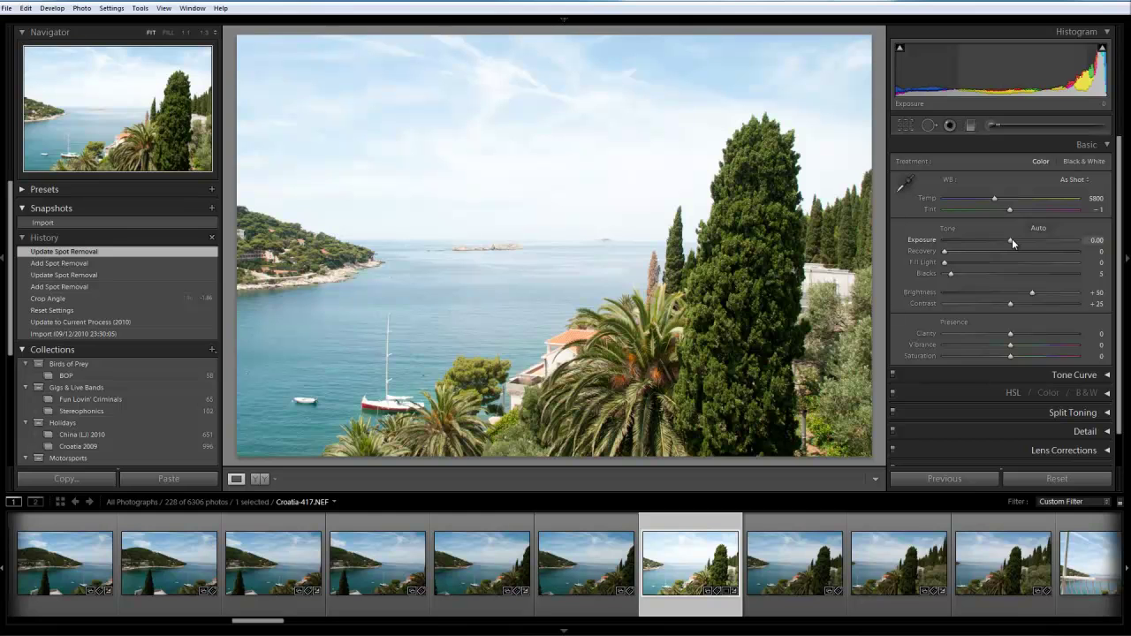
Set Basic panel exposure -0.93, clarity +54, vibrance +9 and saturation +3
left_click_drag(1011, 238, 996, 239)
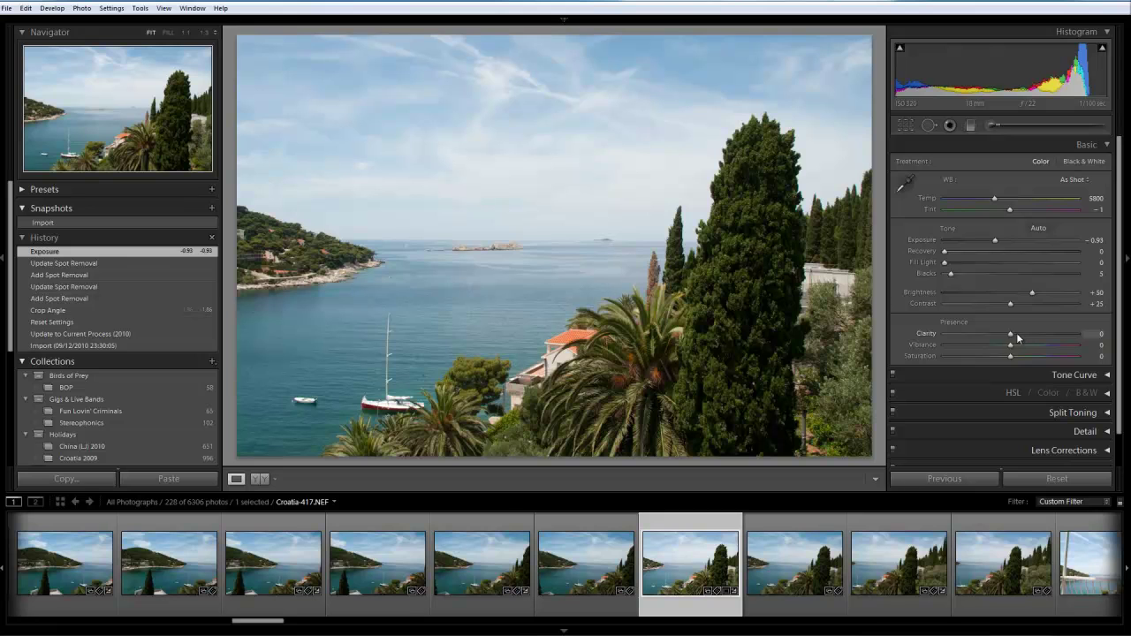
mouse_move(1015, 333)
left_mouse_down()
mouse_move(1046, 336)
mouse_move(1016, 351)
left_mouse_up()
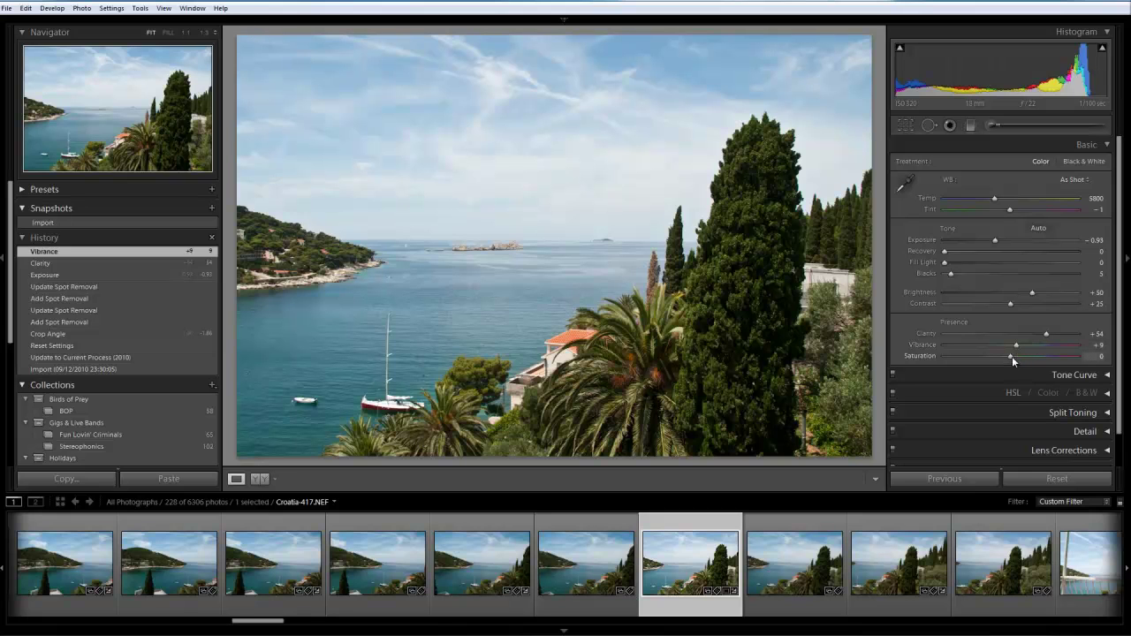
mouse_move(1021, 358)
left_mouse_down()
mouse_move(1055, 358)
mouse_move(1013, 357)
left_mouse_up()
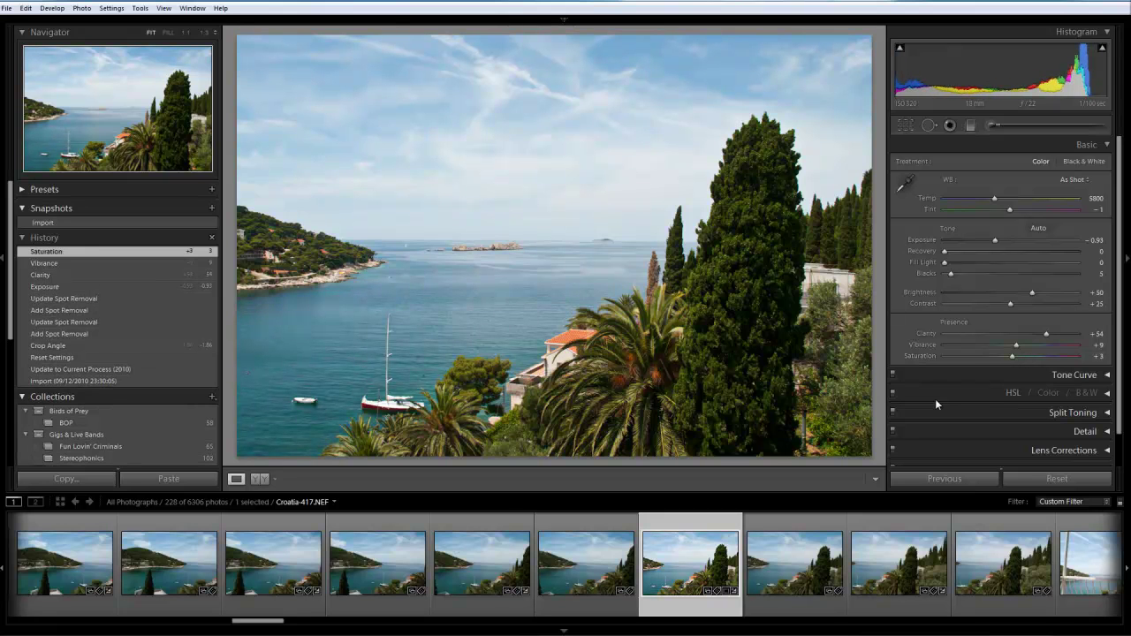
Reset Saturation to 0, then review the History states and return to the latest edit
double_click(920, 354)
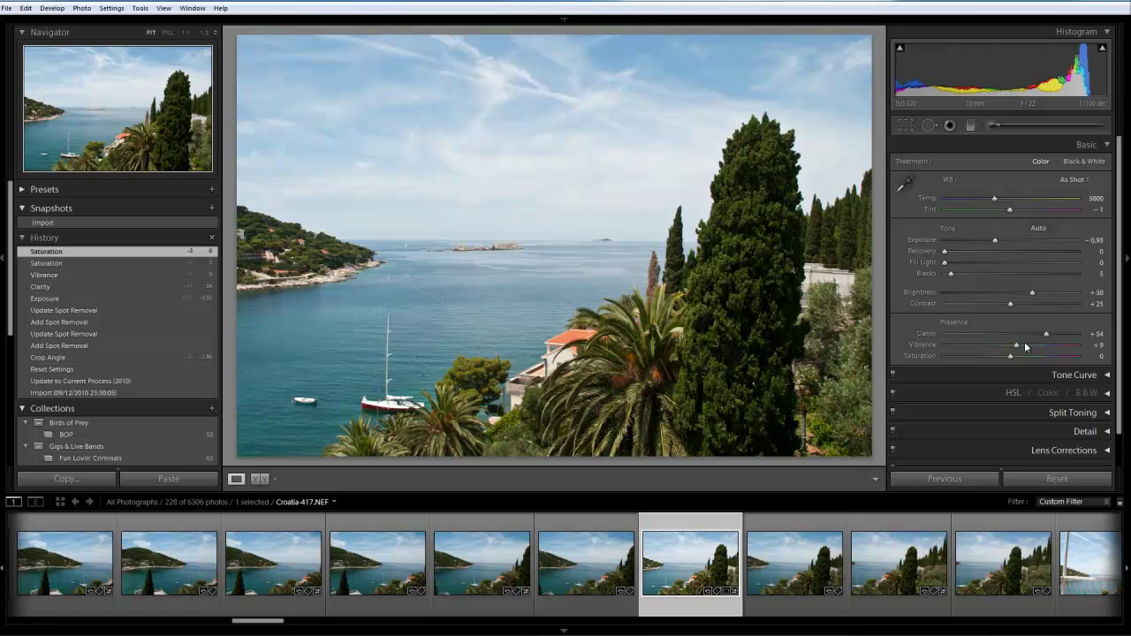
left_click(104, 310)
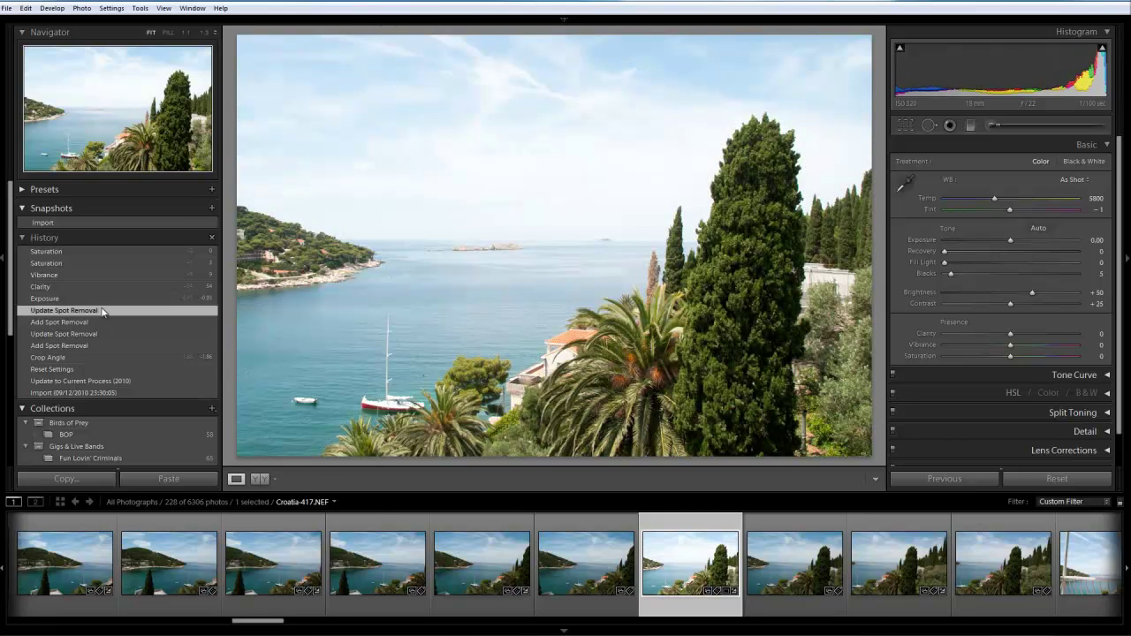
left_click(101, 298)
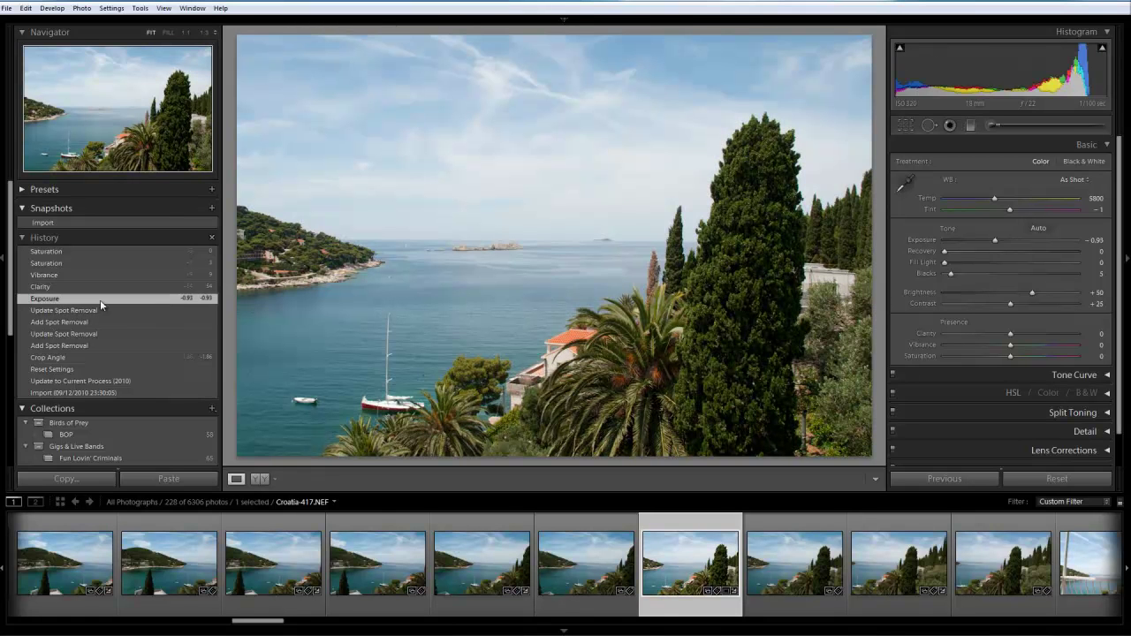
left_click(100, 287)
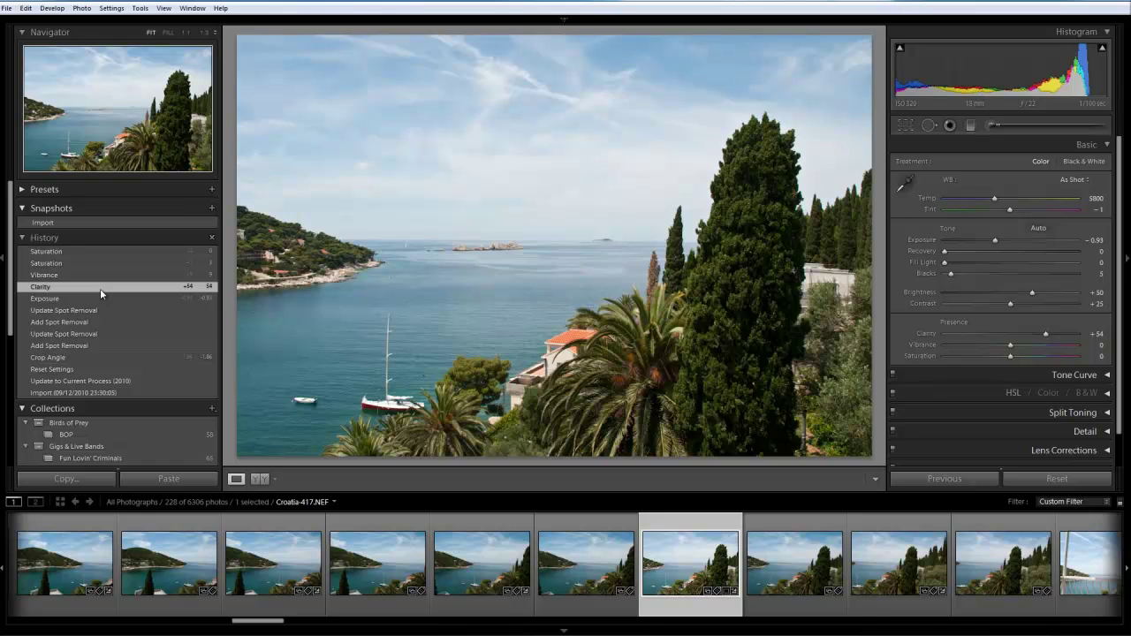
left_click(102, 276)
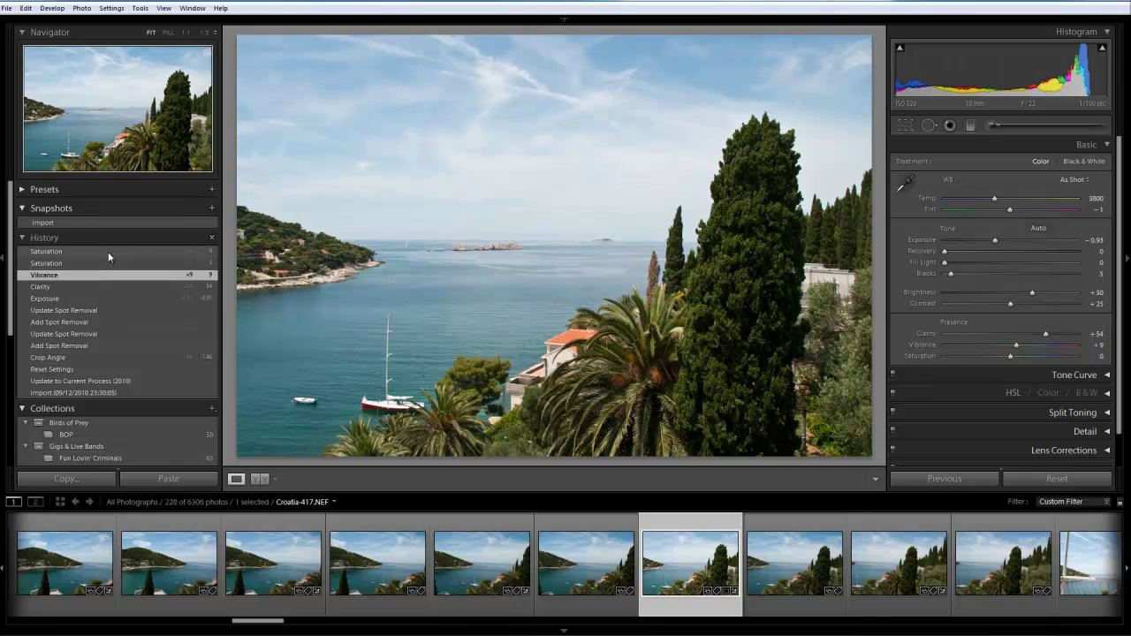
left_click(109, 264)
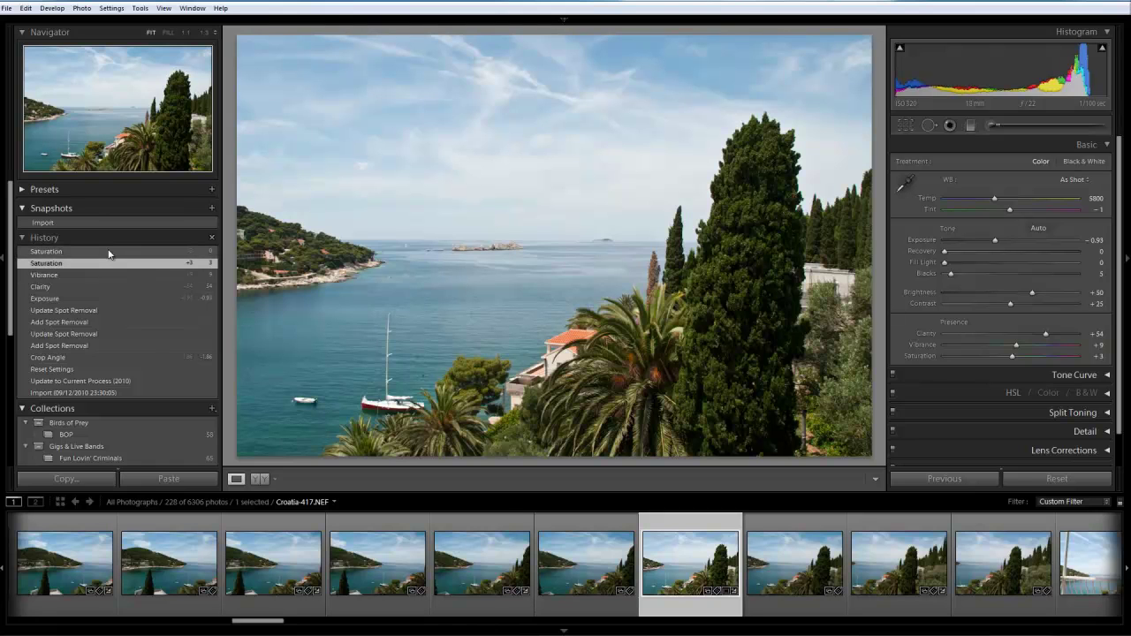
left_click(109, 252)
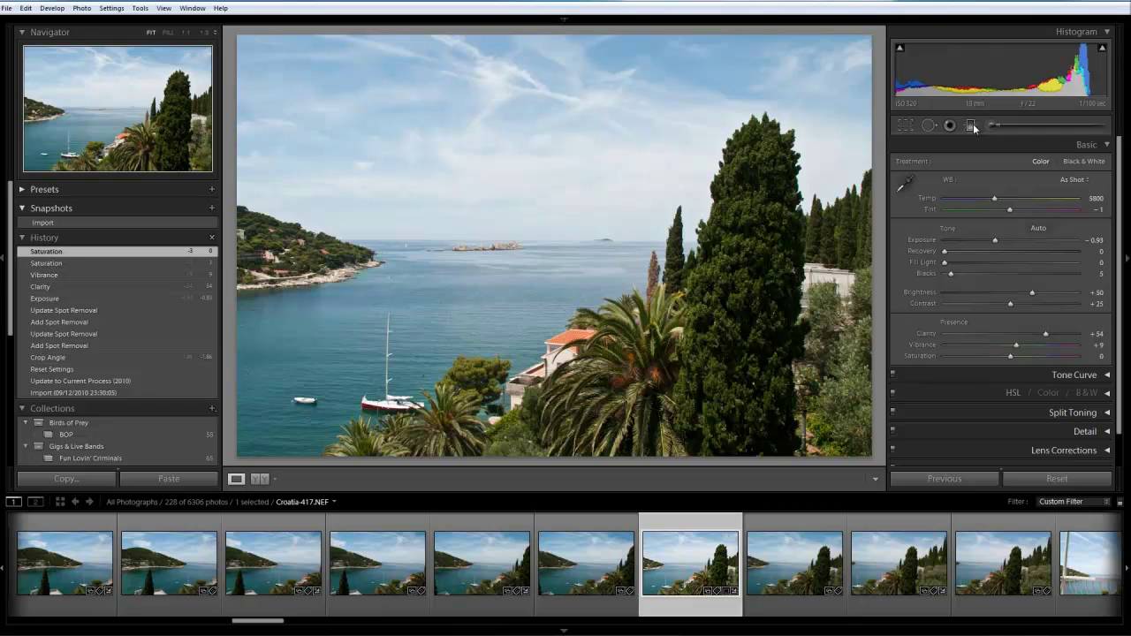
Draw a straight -1.04 exposure graduated filter down from the top, positioning its fade toward the horizon
left_click(971, 125)
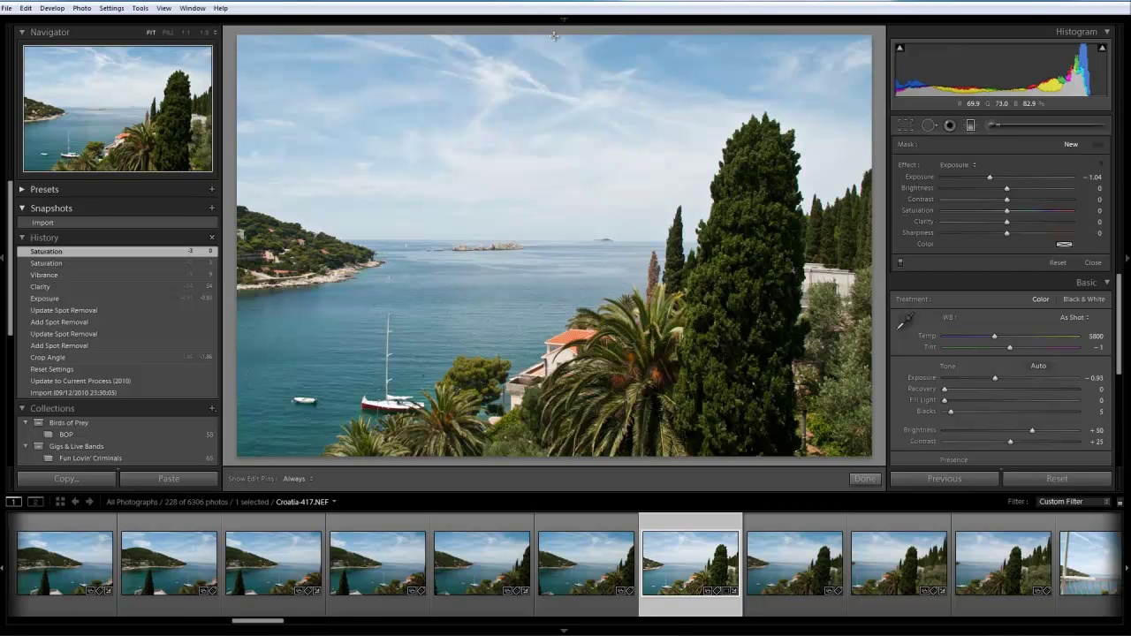
key("shift")
left_click_drag(553, 58, 559, 304)
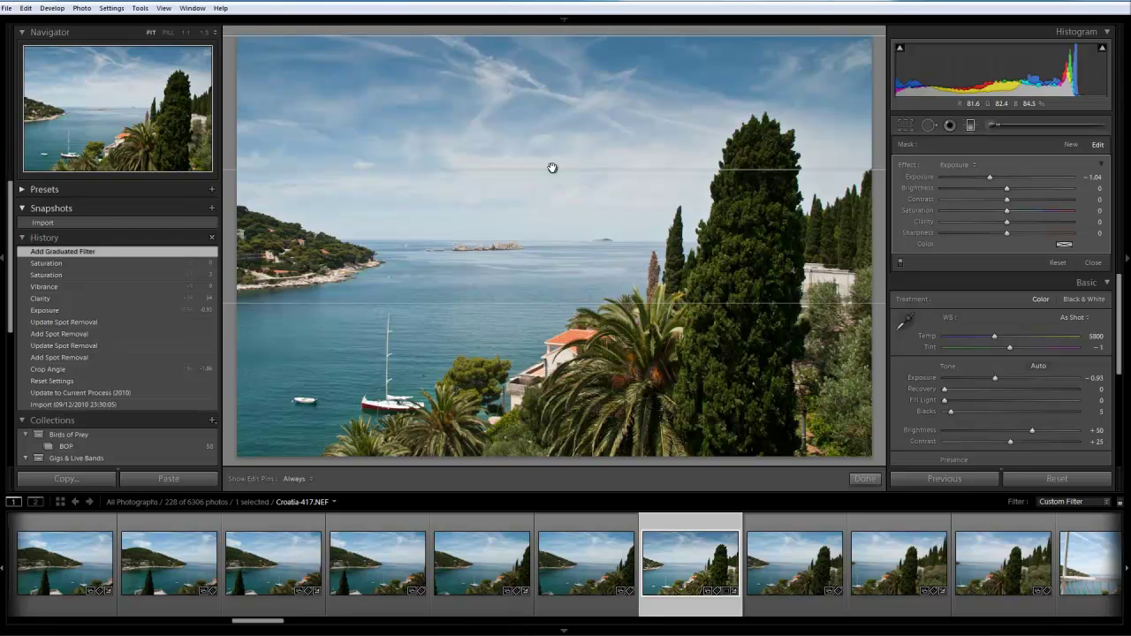
left_click_drag(553, 172, 549, 222)
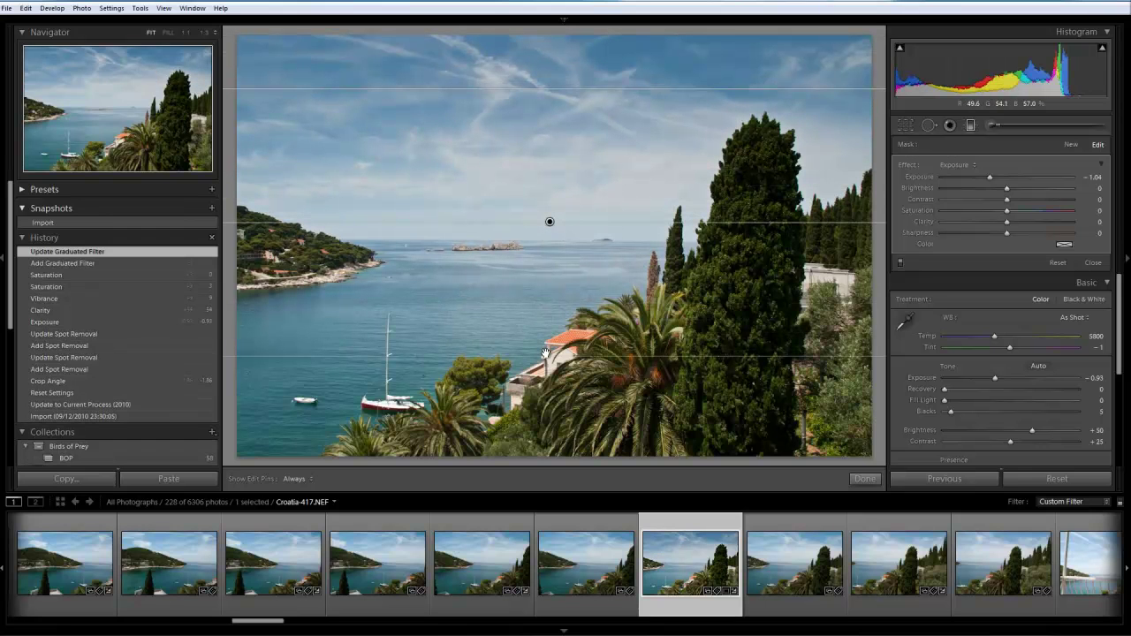
left_click_drag(546, 340, 548, 219)
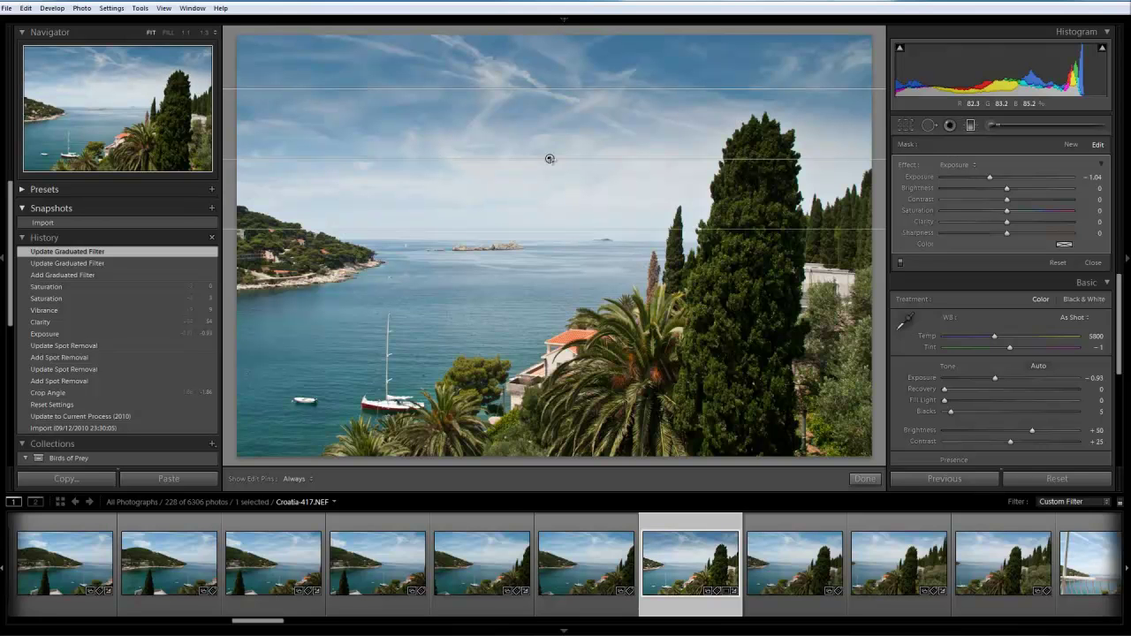
left_click_drag(549, 199, 548, 229)
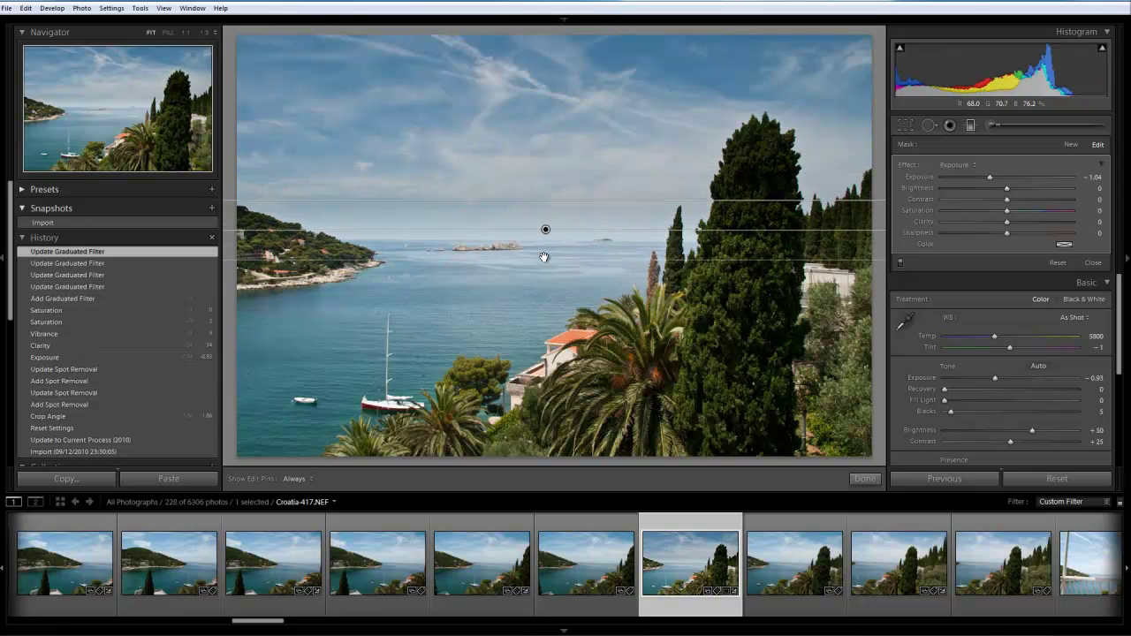
left_click_drag(544, 261, 543, 335)
left_click_drag(545, 269, 546, 235)
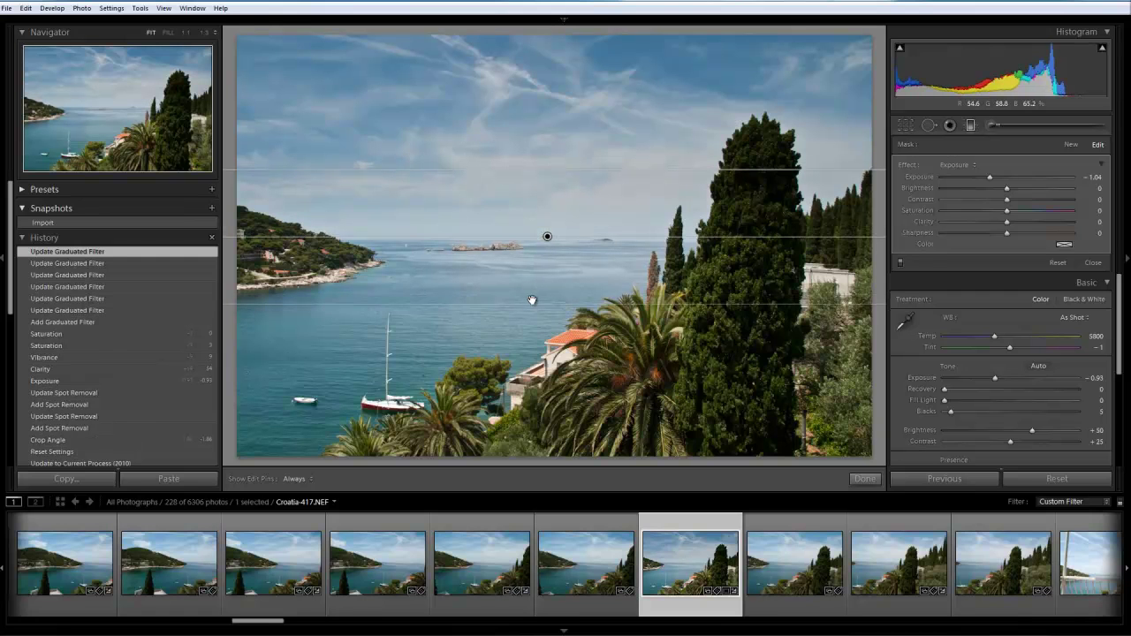
left_click_drag(535, 303, 535, 326)
left_click_drag(546, 248, 546, 240)
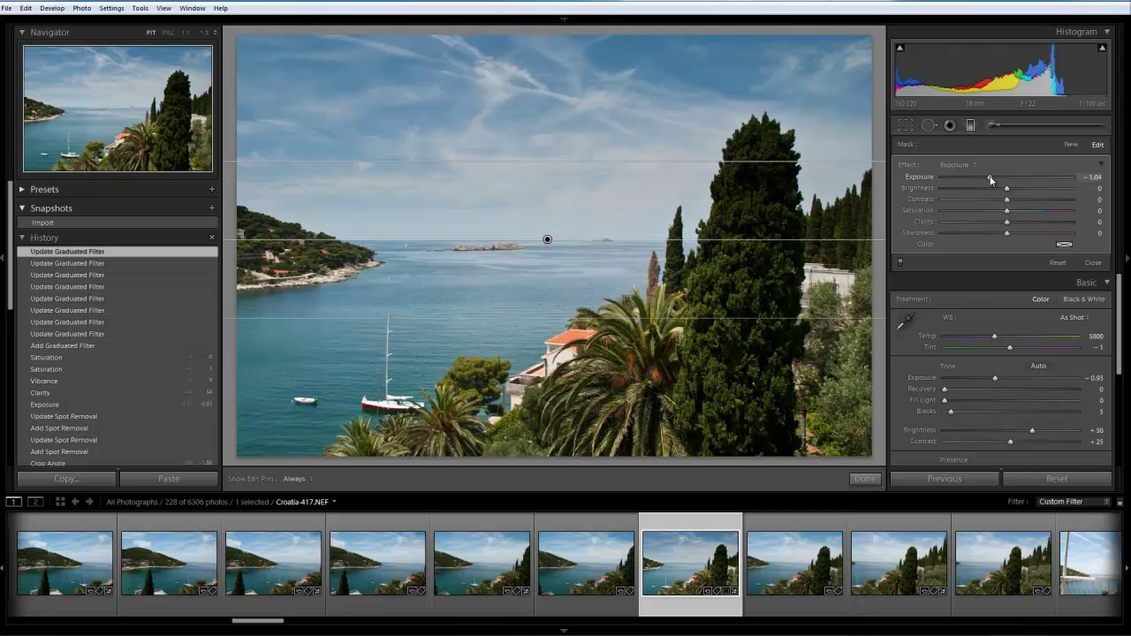
Reset the sky filter's exposure, set it to -1.41, and nudge the gradient lower
mouse_move(991, 179)
left_mouse_down()
mouse_move(1023, 179)
mouse_move(973, 175)
left_mouse_up()
double_click(963, 178)
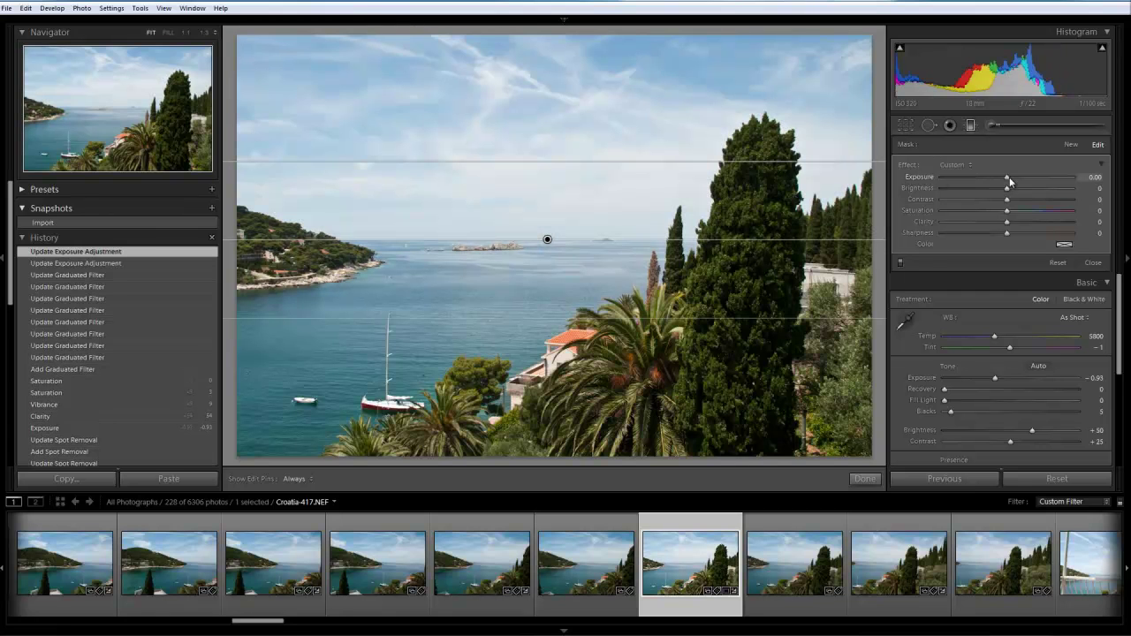
left_click_drag(1008, 176, 986, 177)
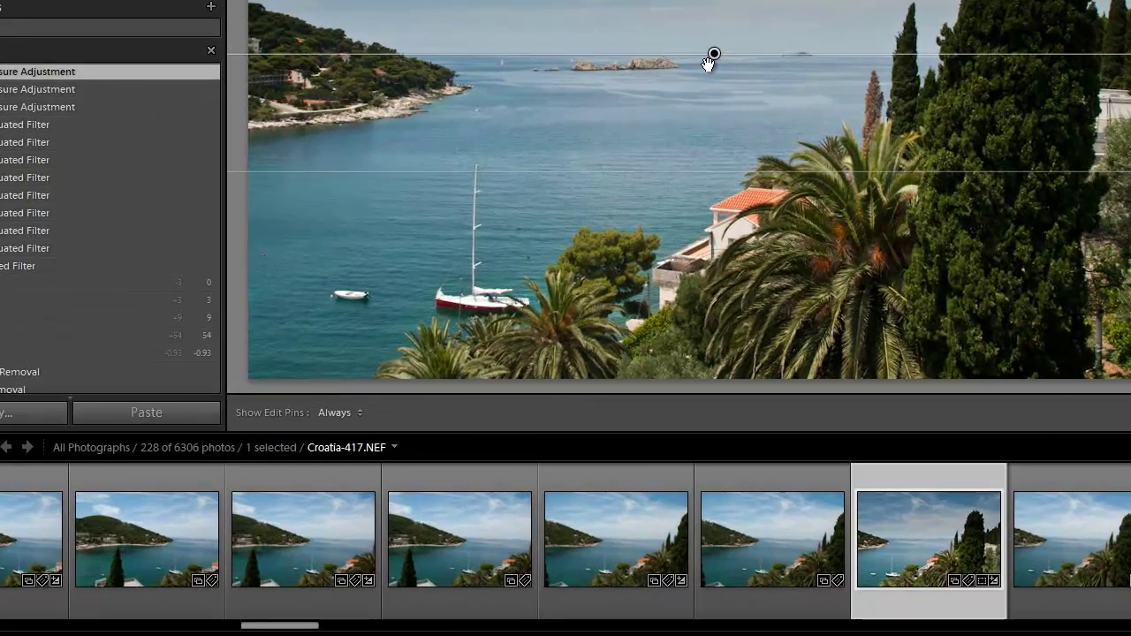
mouse_move(708, 61)
left_mouse_down()
mouse_move(712, 78)
mouse_move(717, 65)
left_mouse_up()
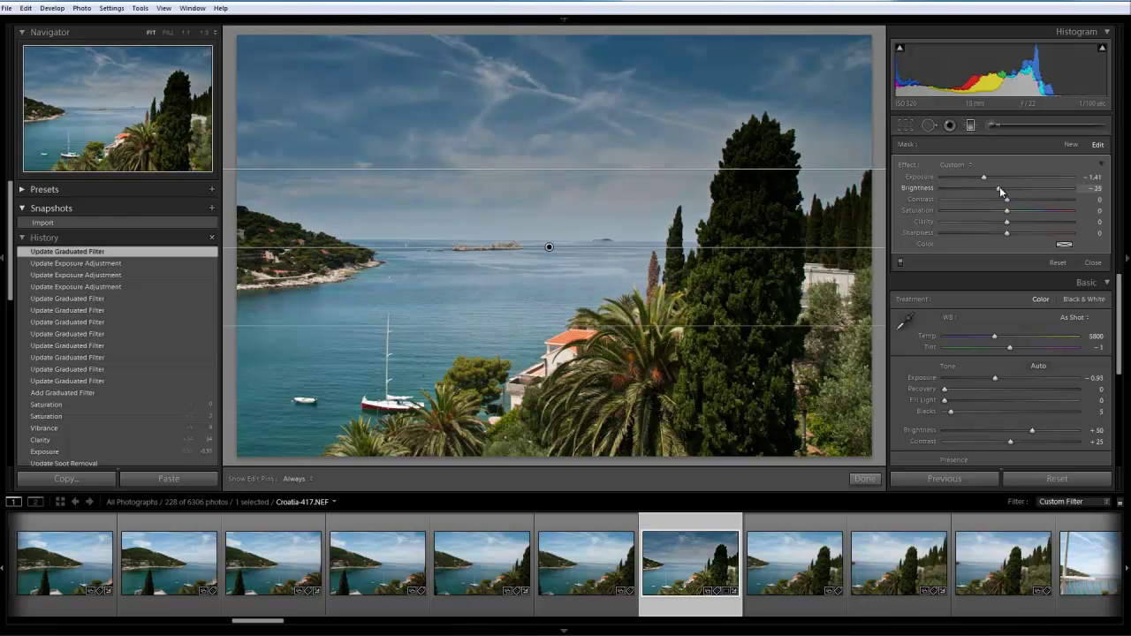
Give the sky filter brightness -1, contrast 38 and clarity 63
left_click_drag(999, 186, 1029, 200)
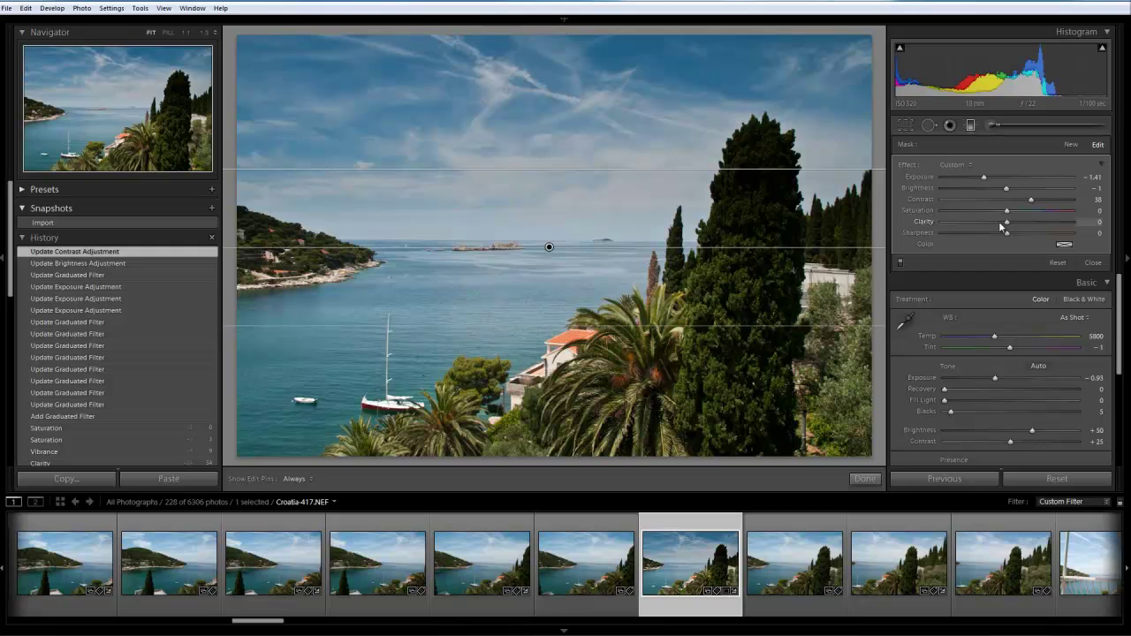
left_click_drag(1011, 223, 1040, 222)
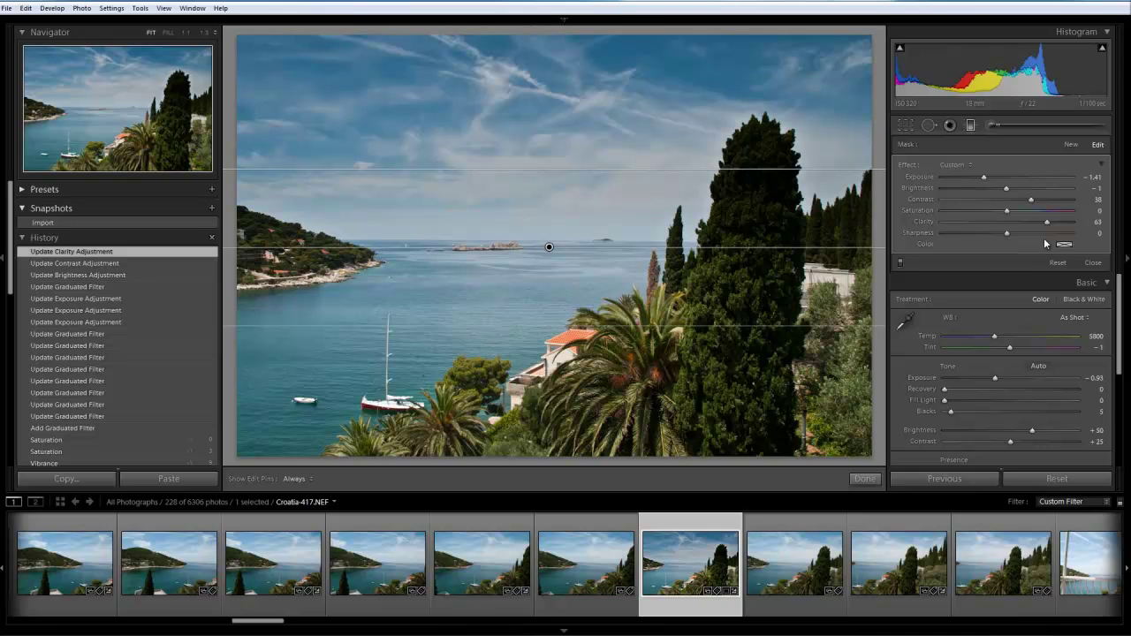
Compare the sky filter on and off, ease its exposure to -1.12, and leave it enabled
left_click(901, 263)
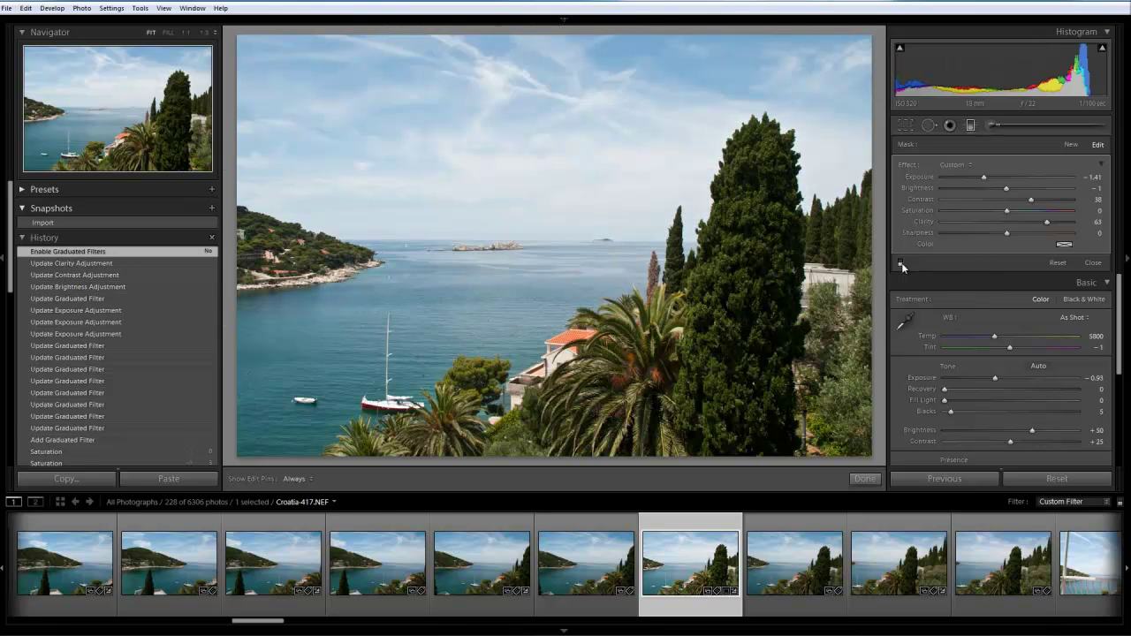
left_click(901, 263)
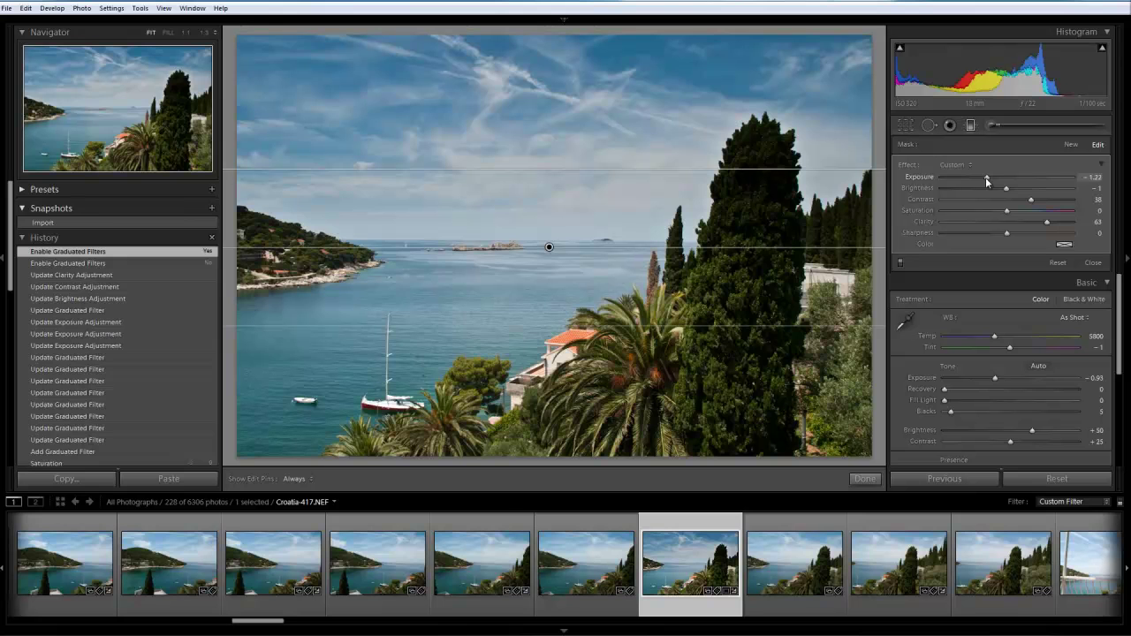
left_click_drag(987, 177, 988, 176)
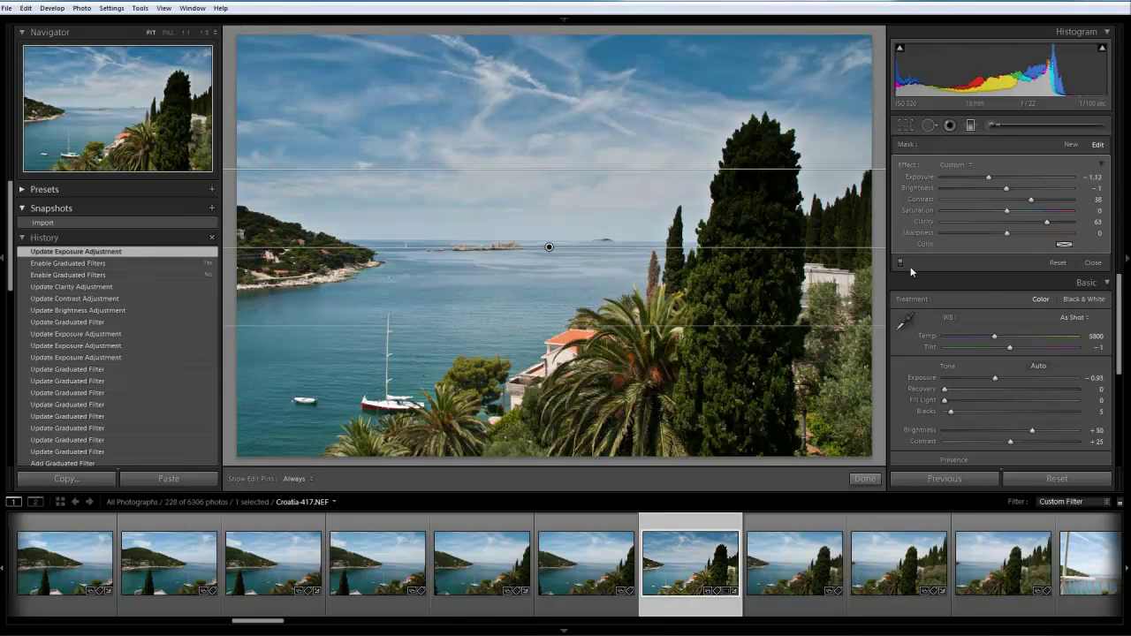
left_click(900, 264)
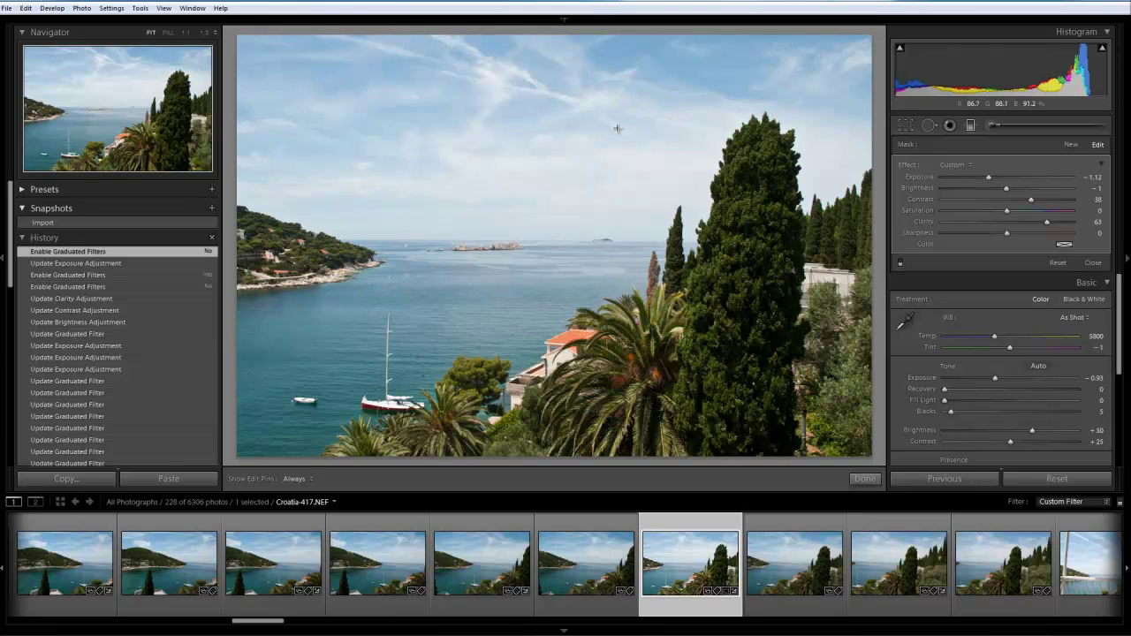
left_click(901, 263)
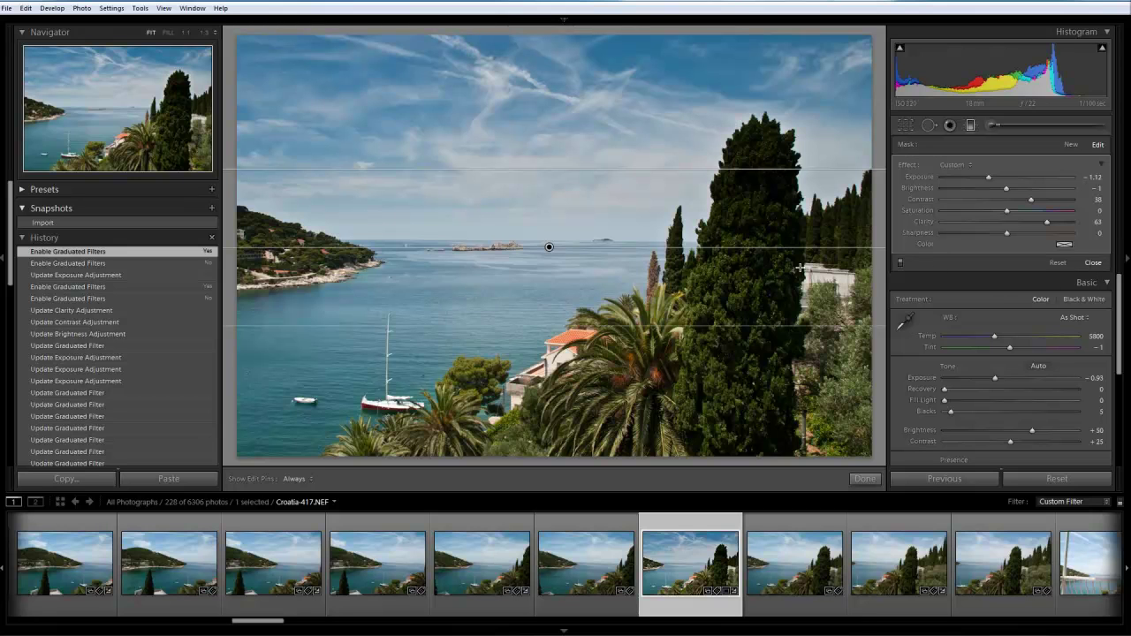
Close the graduated filter and compare the photo with the darkened-sky filter off and on in History
left_click(1092, 267)
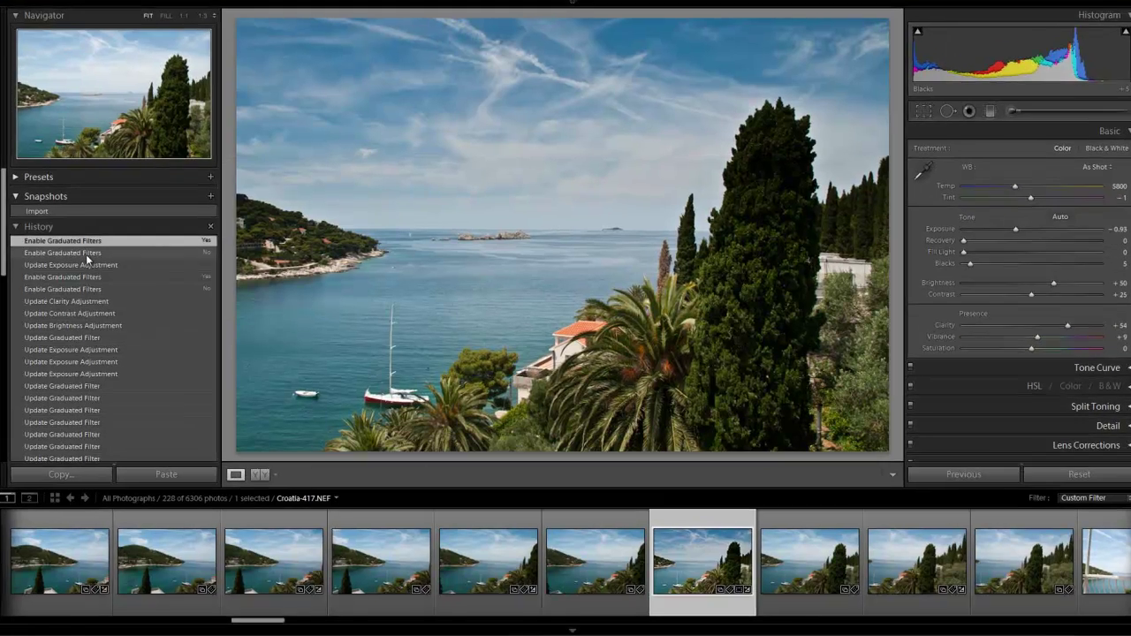
left_click(106, 257)
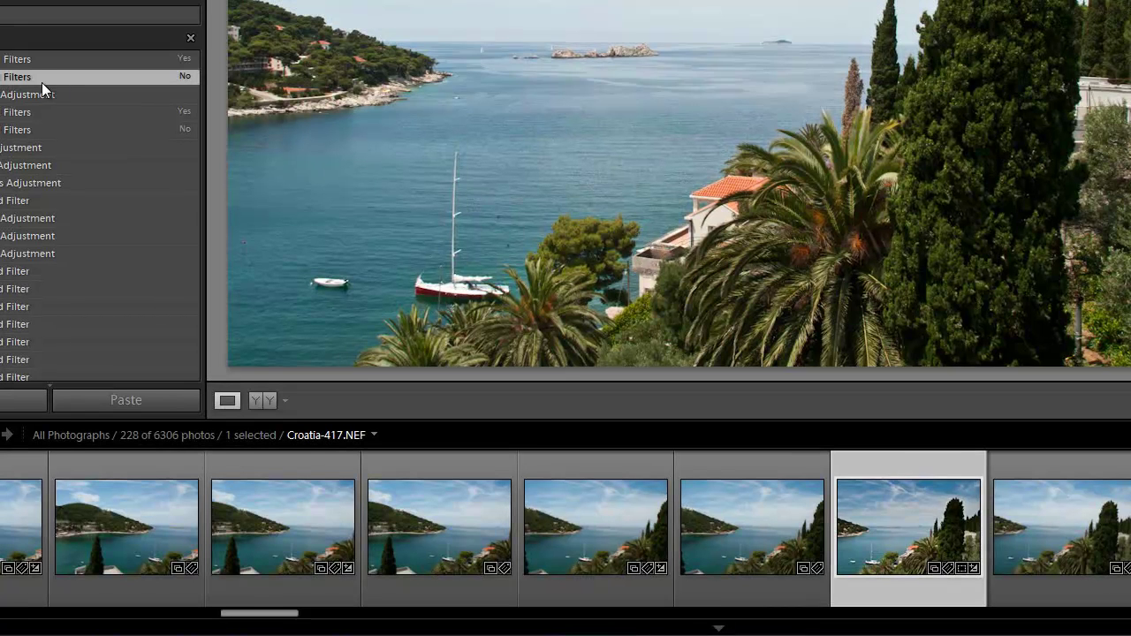
left_click(39, 63)
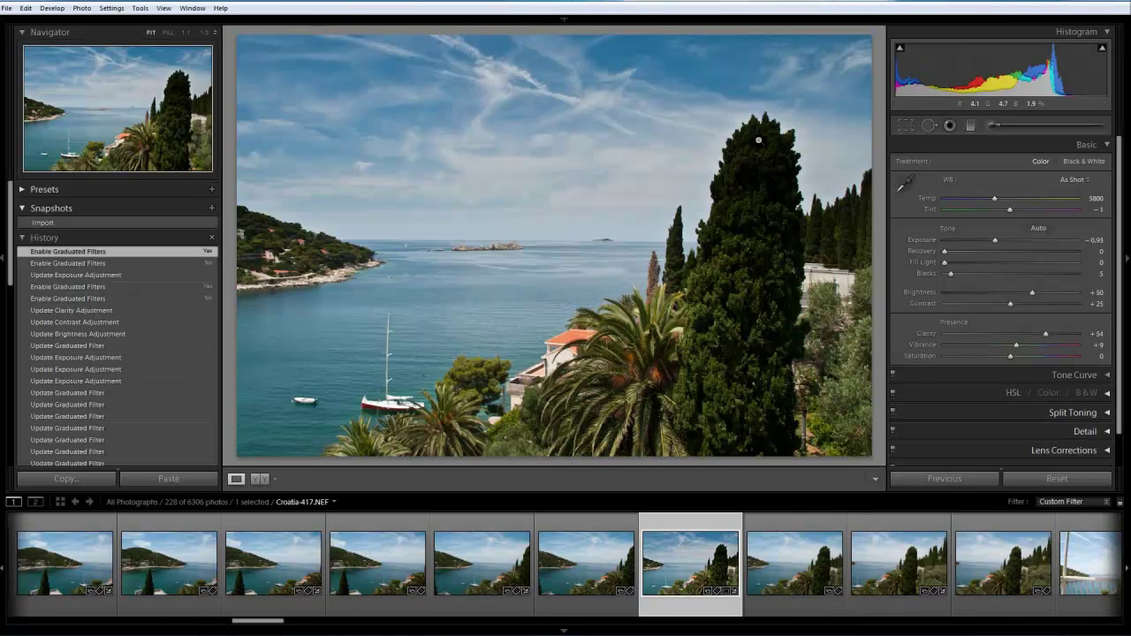
Zoom to 1:1 on the cypress top and ready the Adjustment Brush with edit pins hidden
left_click(757, 221)
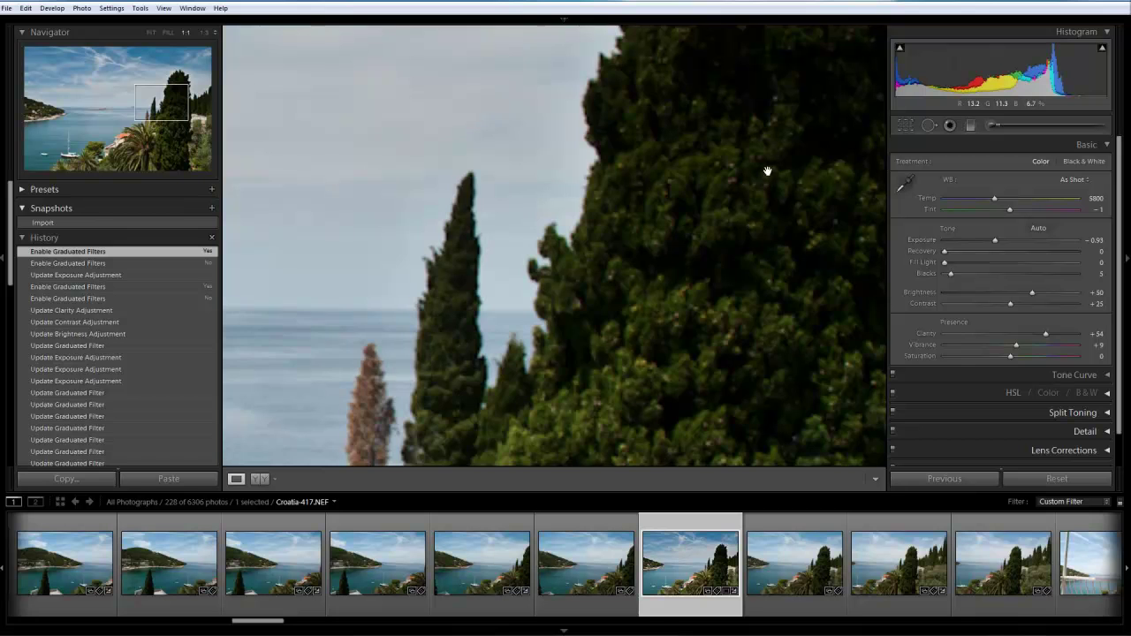
left_click_drag(680, 276, 631, 379)
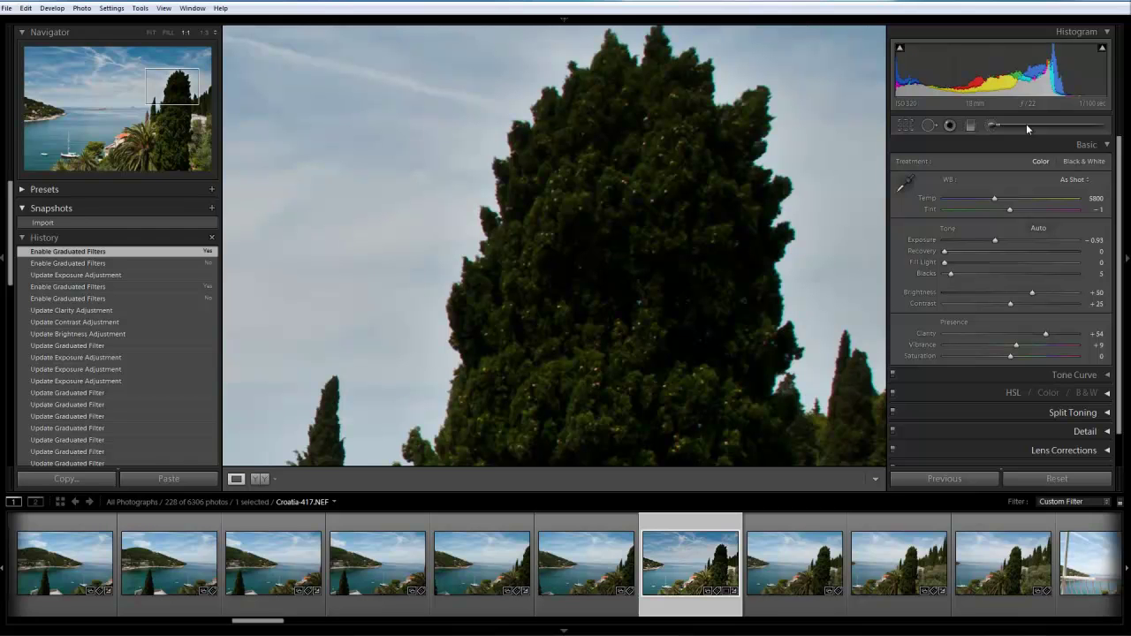
left_click(1025, 124)
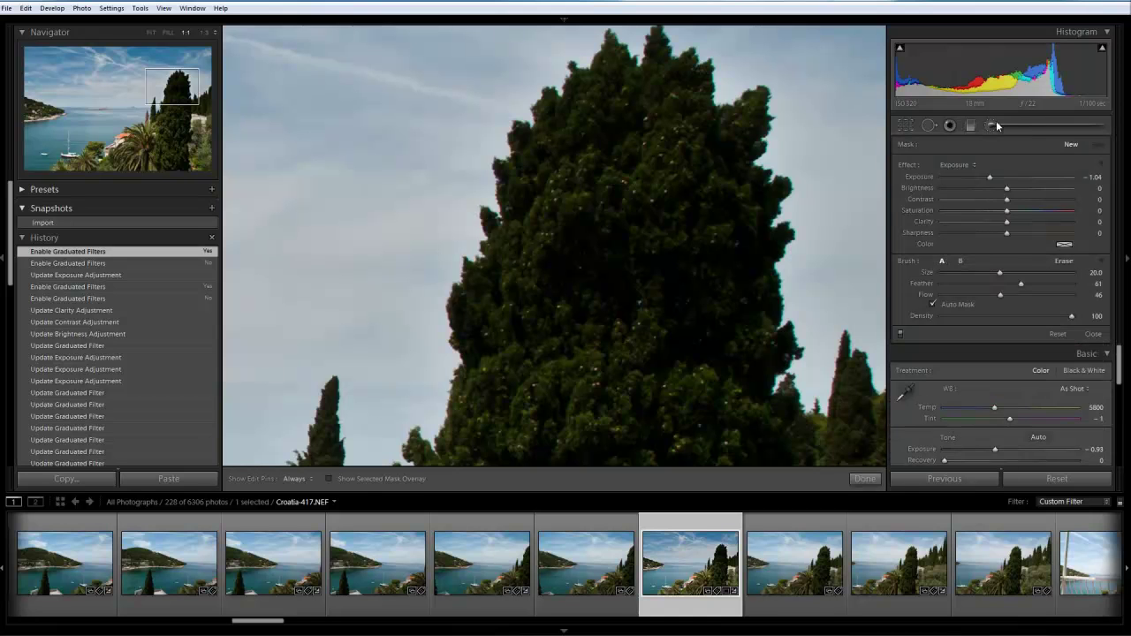
left_click(996, 126)
left_click(996, 126)
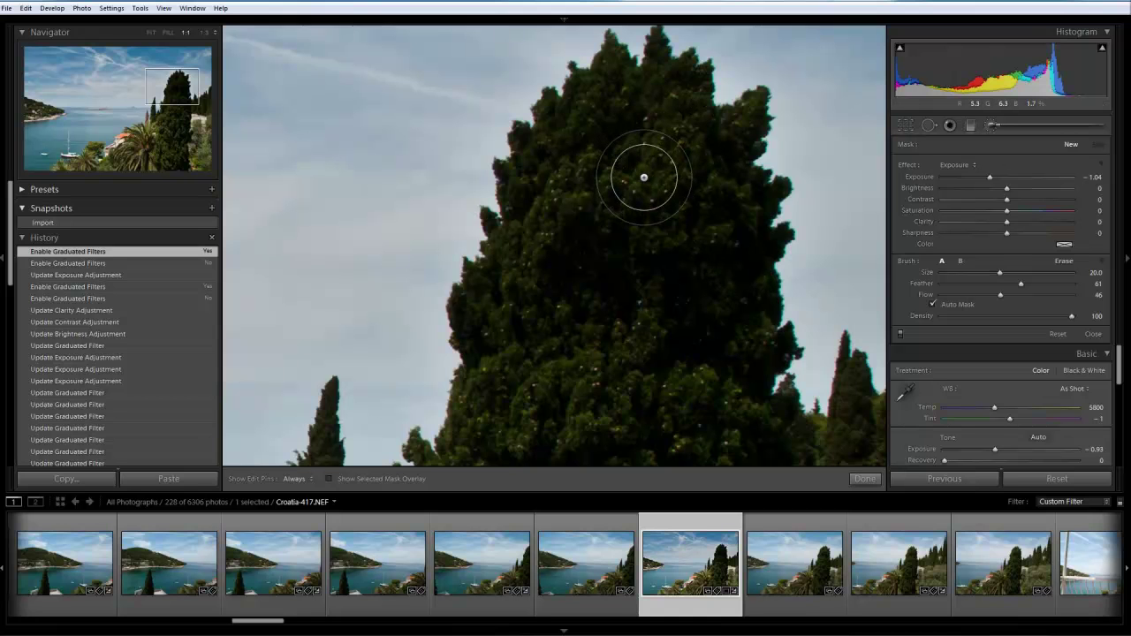
key("h")
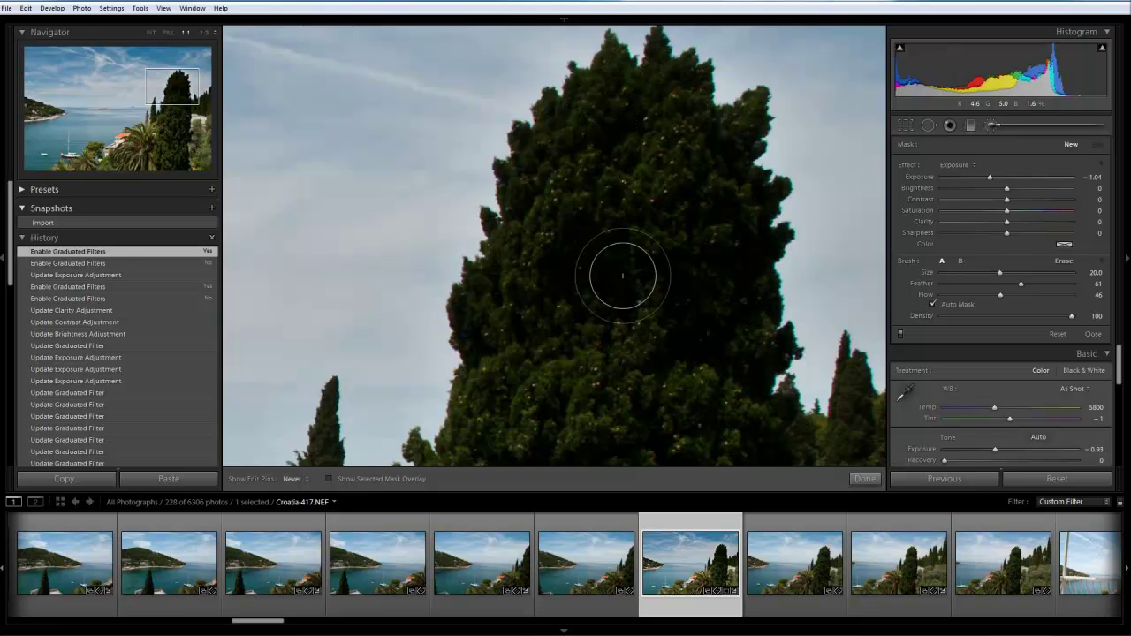
Paint over the cypress top with 1.55 exposure, comparing it with the brush off and on
mouse_move(622, 276)
left_mouse_down()
mouse_move(568, 303)
mouse_move(618, 354)
left_mouse_up()
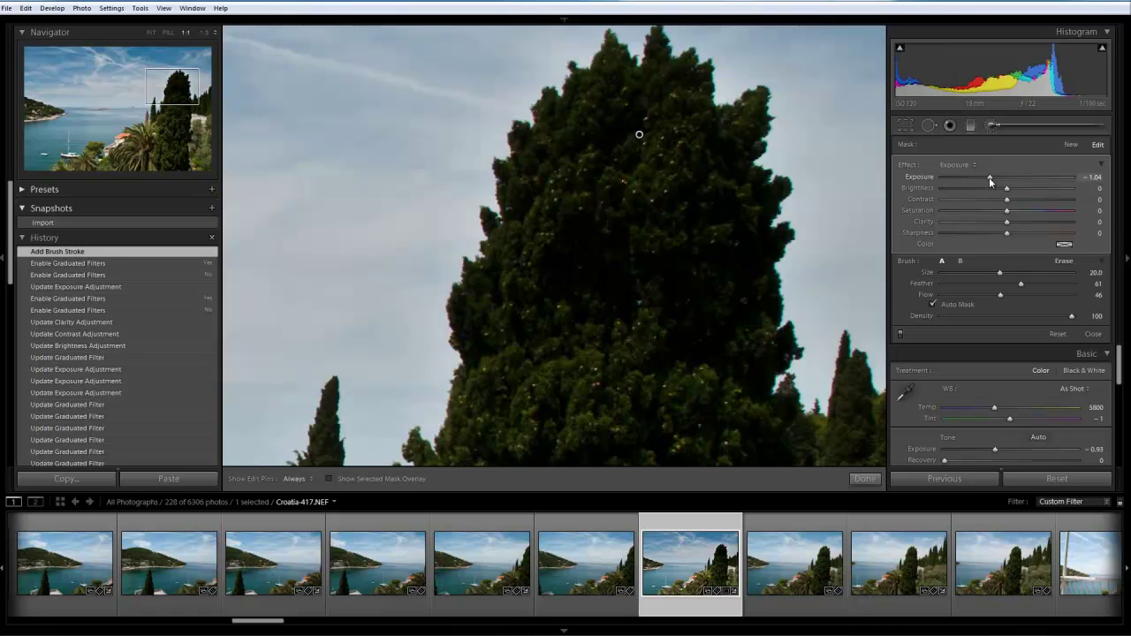
left_click_drag(989, 177, 1038, 181)
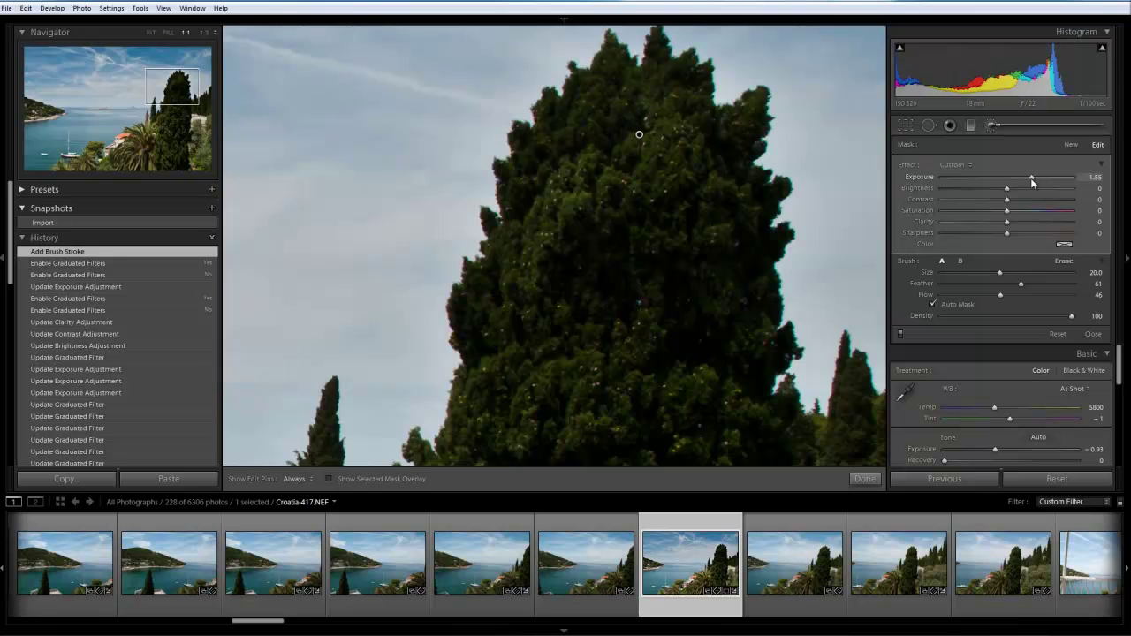
left_click_drag(1030, 177, 1030, 177)
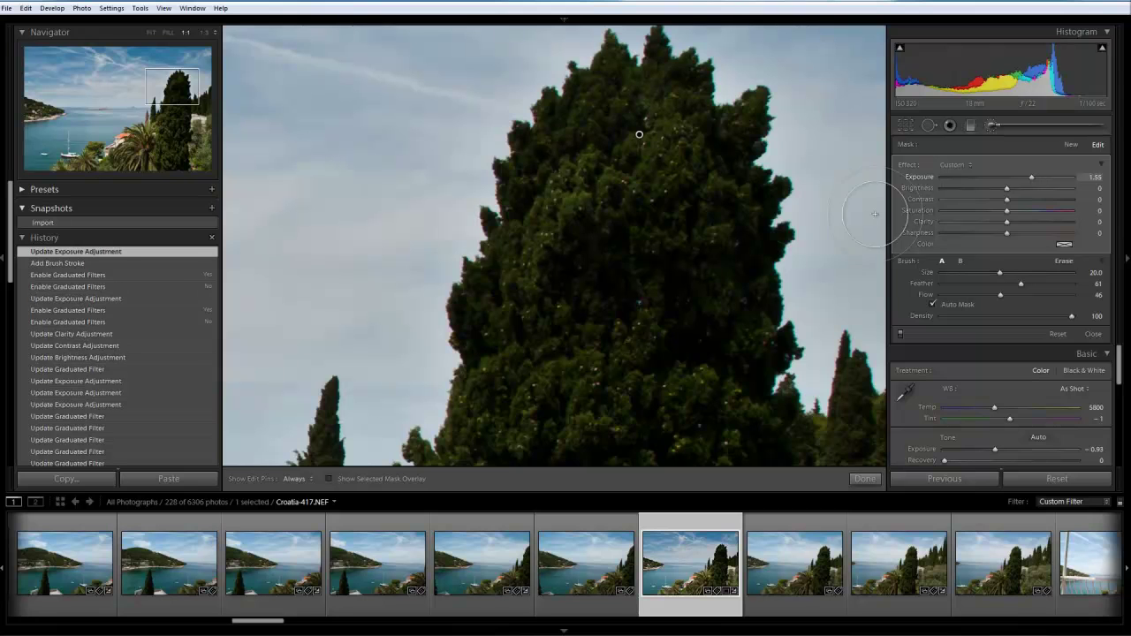
left_click(900, 335)
left_click(900, 335)
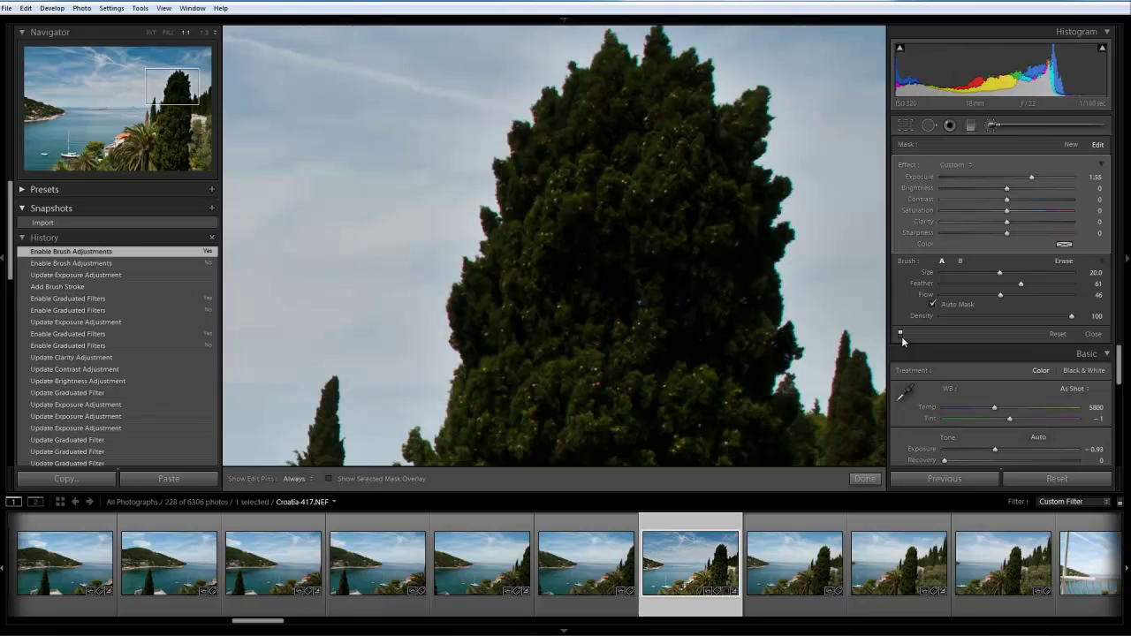
View the whole photo, paint more over the cypress top, and raise exposure to about 2.10
left_click(175, 32)
left_click(173, 32)
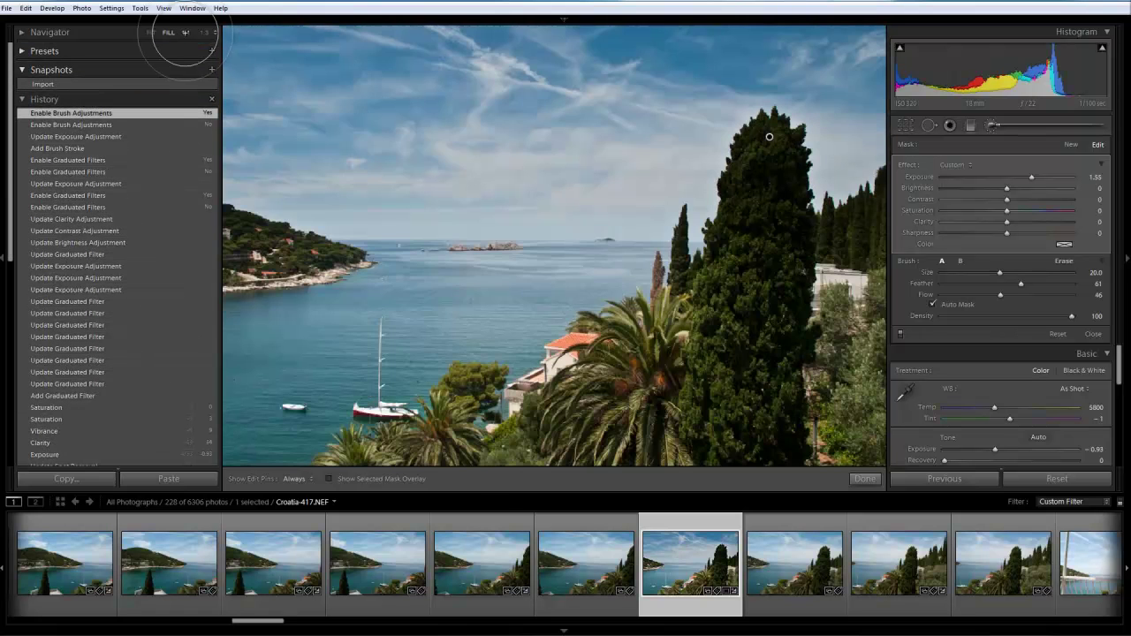
key("z")
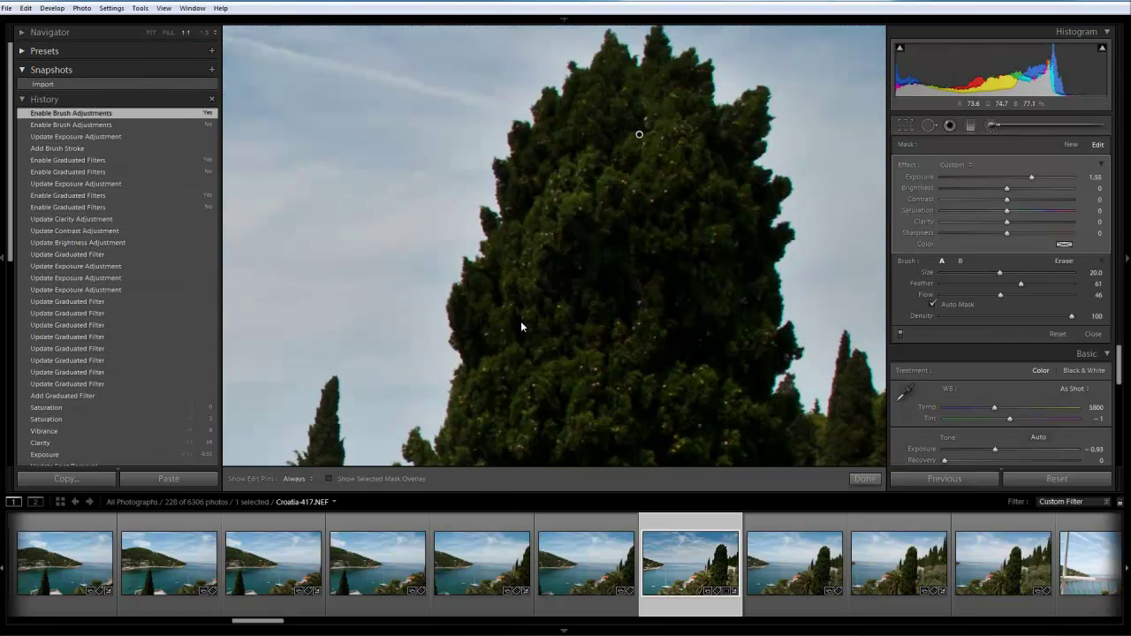
left_click(168, 32)
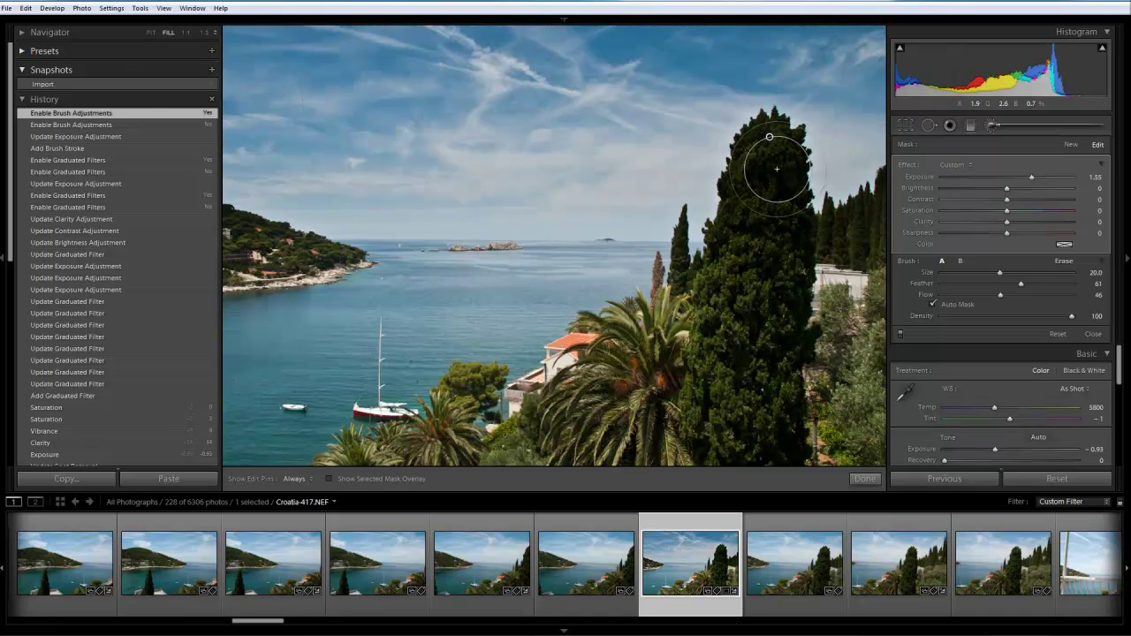
scroll(776, 168, "down", 4)
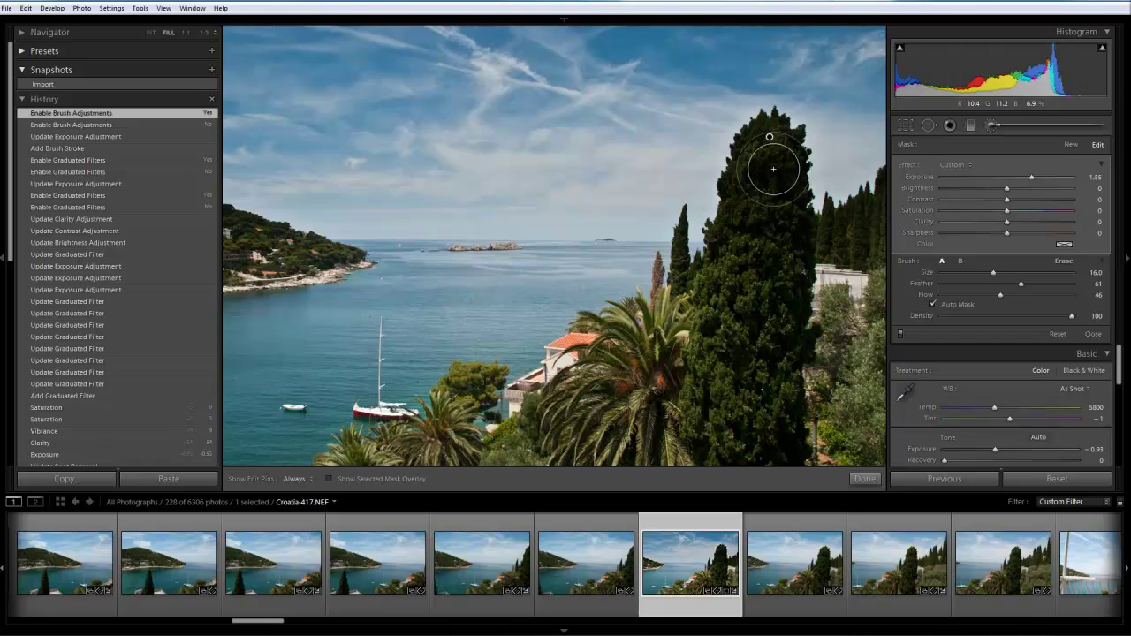
scroll(773, 167, "down", 1)
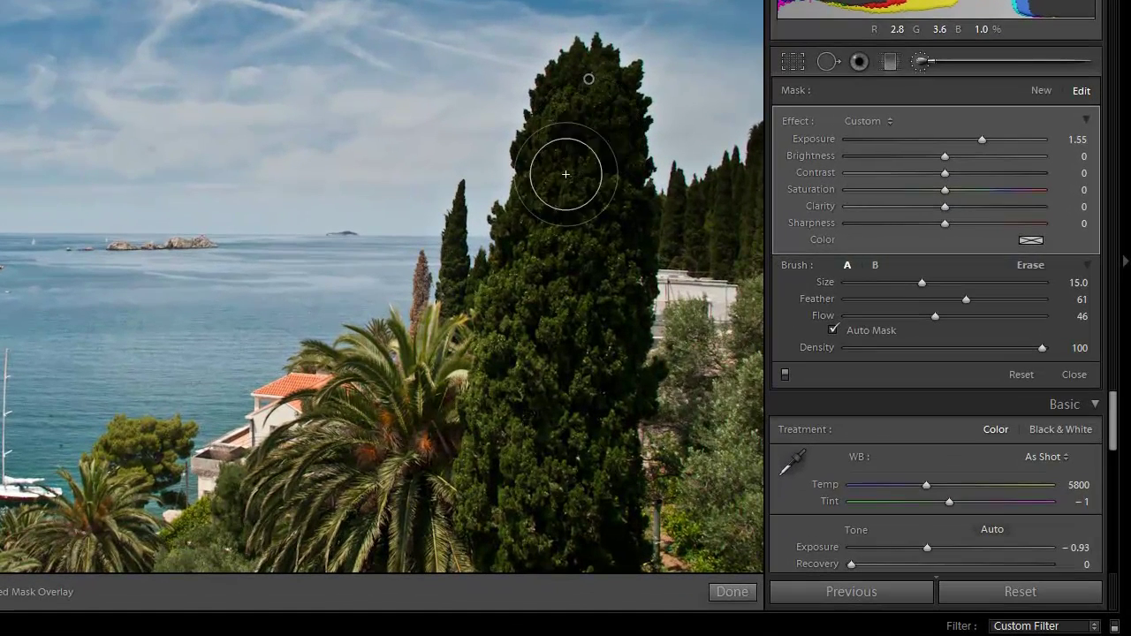
mouse_move(566, 174)
left_mouse_down()
mouse_move(552, 259)
mouse_move(579, 233)
mouse_move(611, 155)
mouse_move(609, 316)
mouse_move(548, 289)
mouse_move(534, 223)
mouse_move(559, 148)
mouse_move(602, 105)
mouse_move(602, 321)
mouse_move(572, 156)
mouse_move(577, 92)
mouse_move(562, 234)
mouse_move(545, 289)
mouse_move(518, 303)
left_mouse_up()
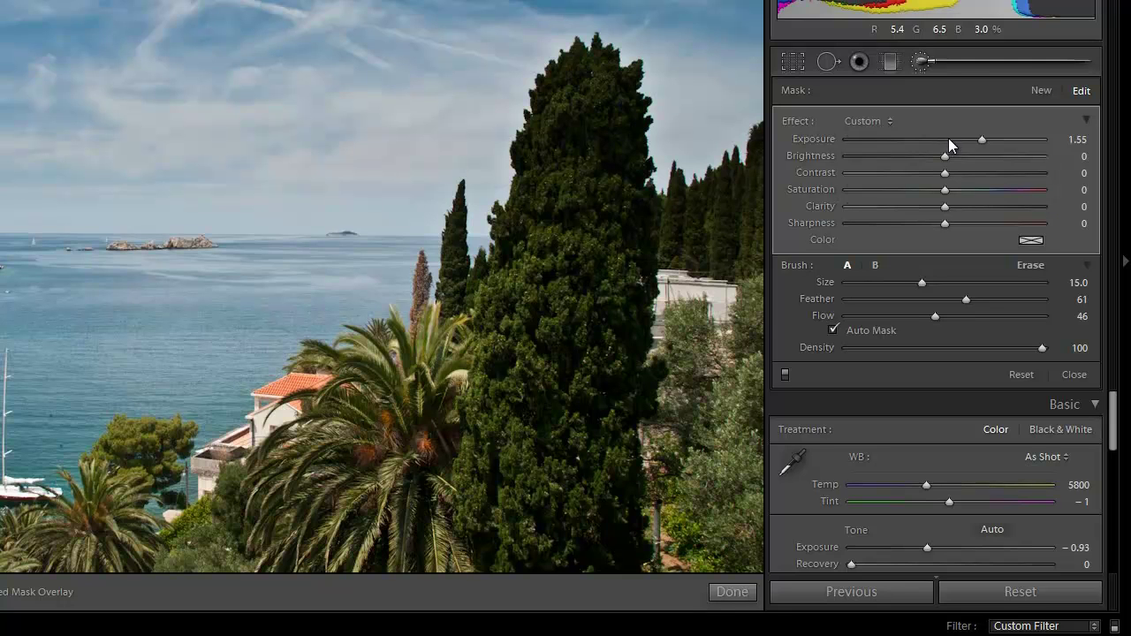
left_click_drag(980, 139, 993, 141)
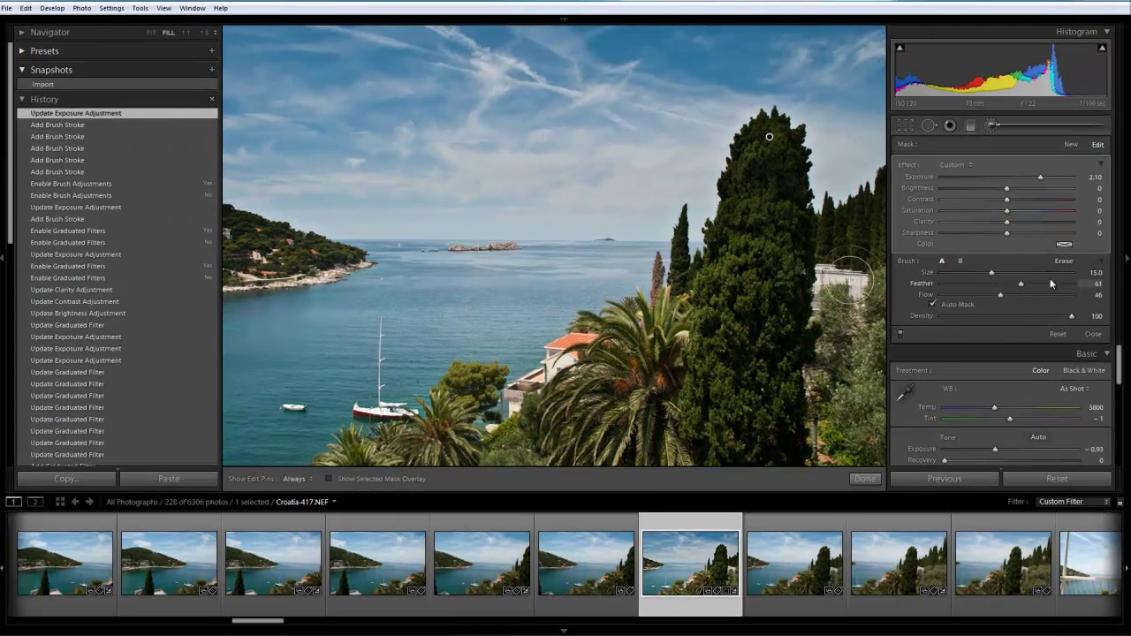
Close the Adjustment Brush and compare the cypress before and after the brush edits in History
left_click(1094, 334)
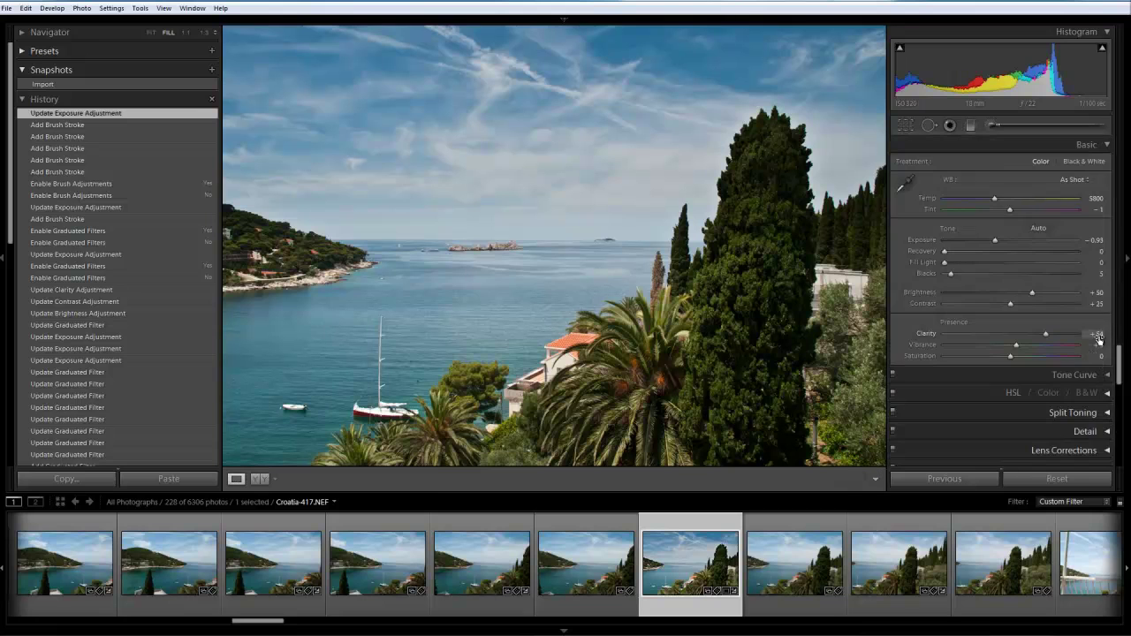
left_click(77, 185)
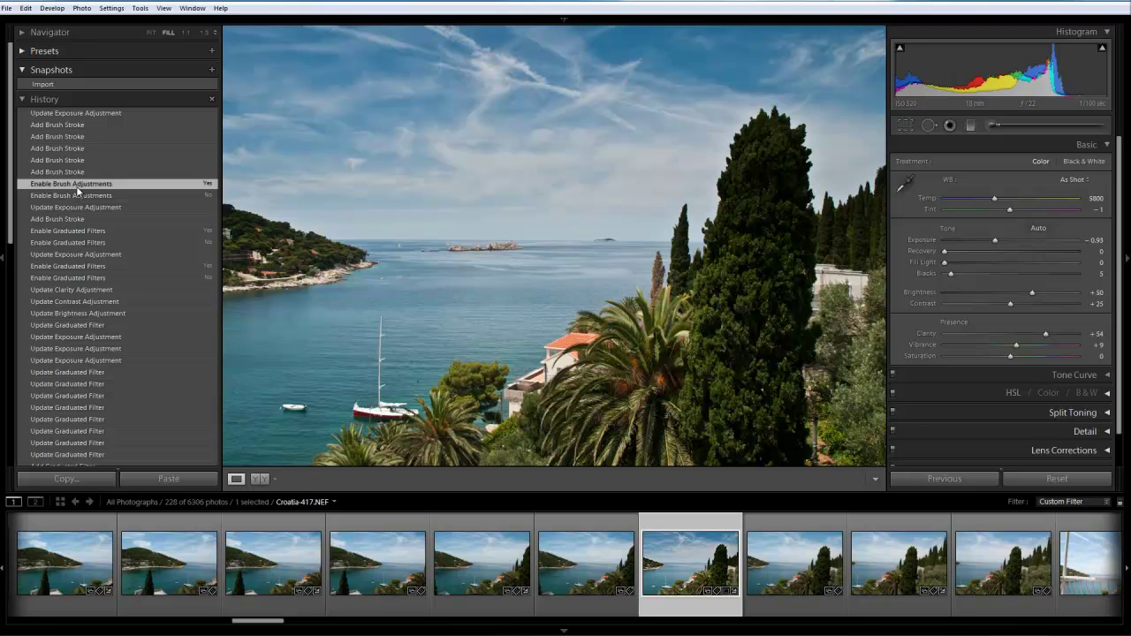
left_click(78, 114)
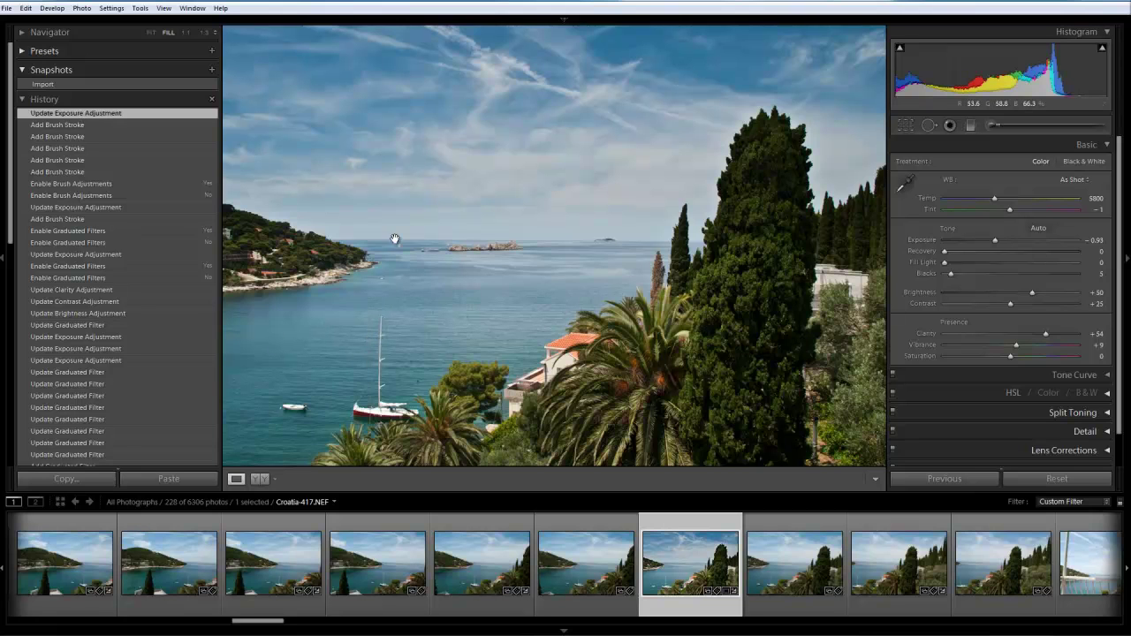
Zoom to 1:1 and pan to the open sky at the photo's top edge
left_click(187, 32)
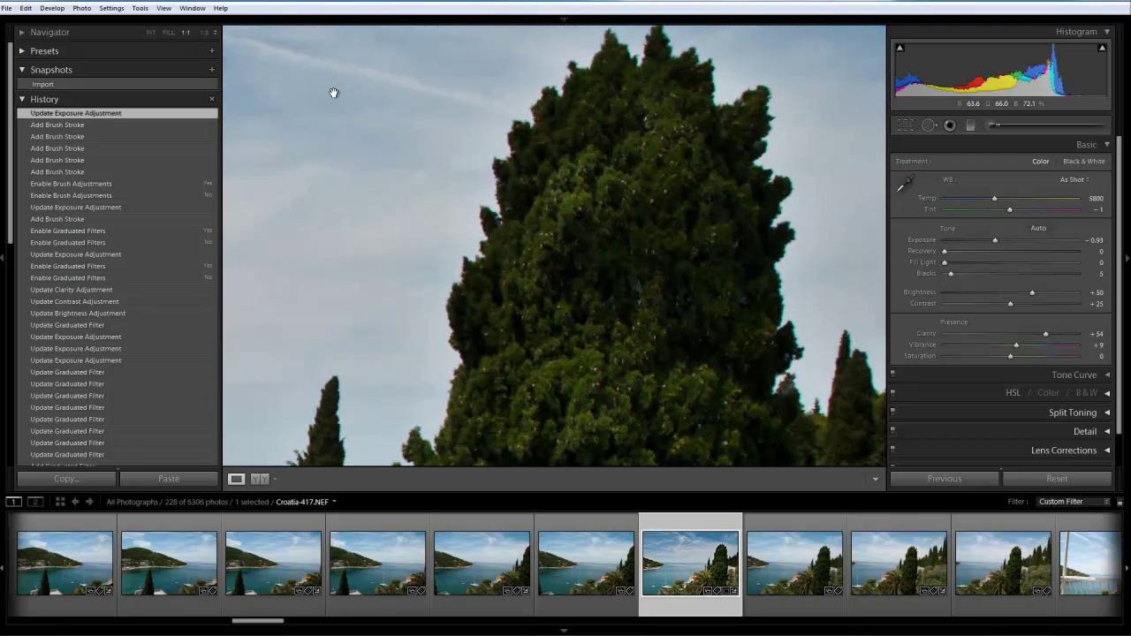
left_click_drag(399, 187, 747, 368)
left_click_drag(449, 101, 615, 329)
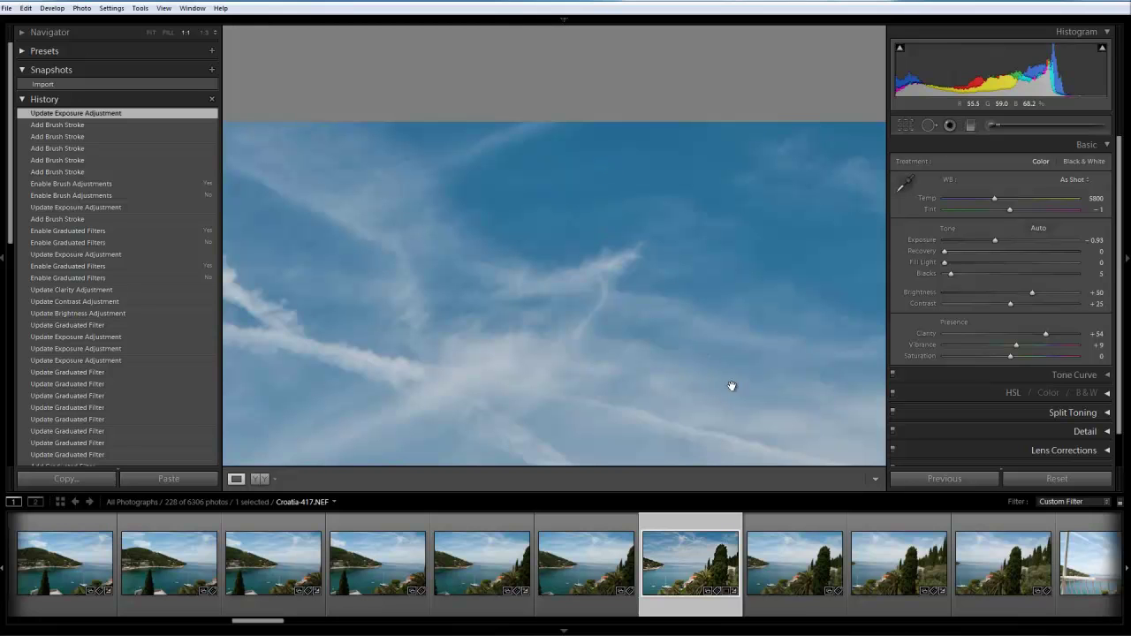
Collapse the Basic panel and expand the Detail panel to show sharpening and noise reduction
left_click(1095, 148)
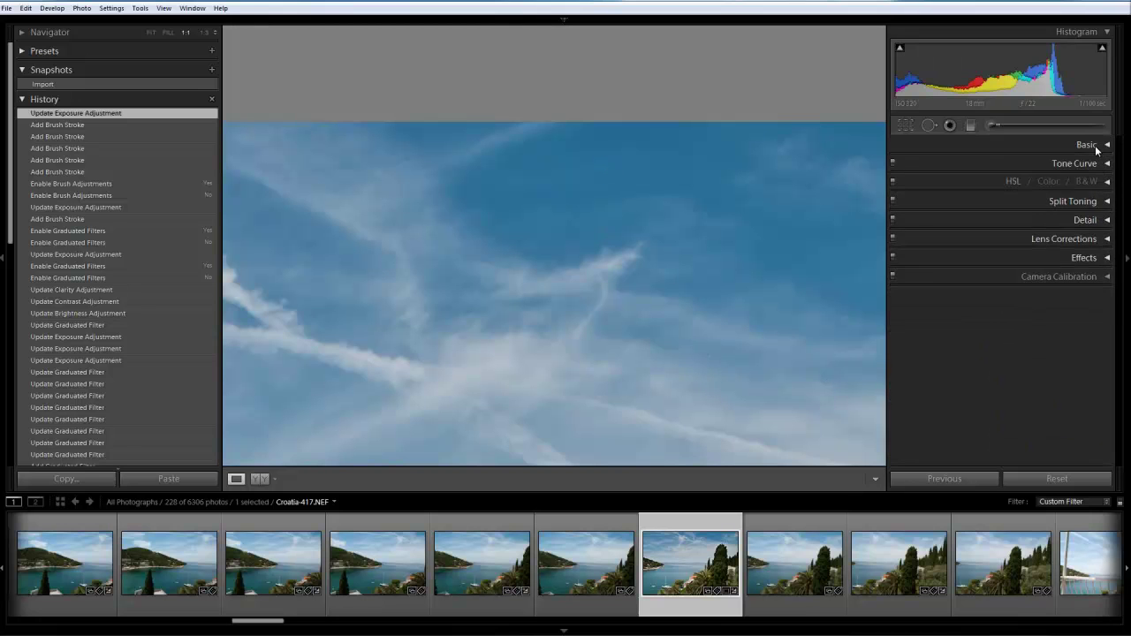
left_click(1094, 221)
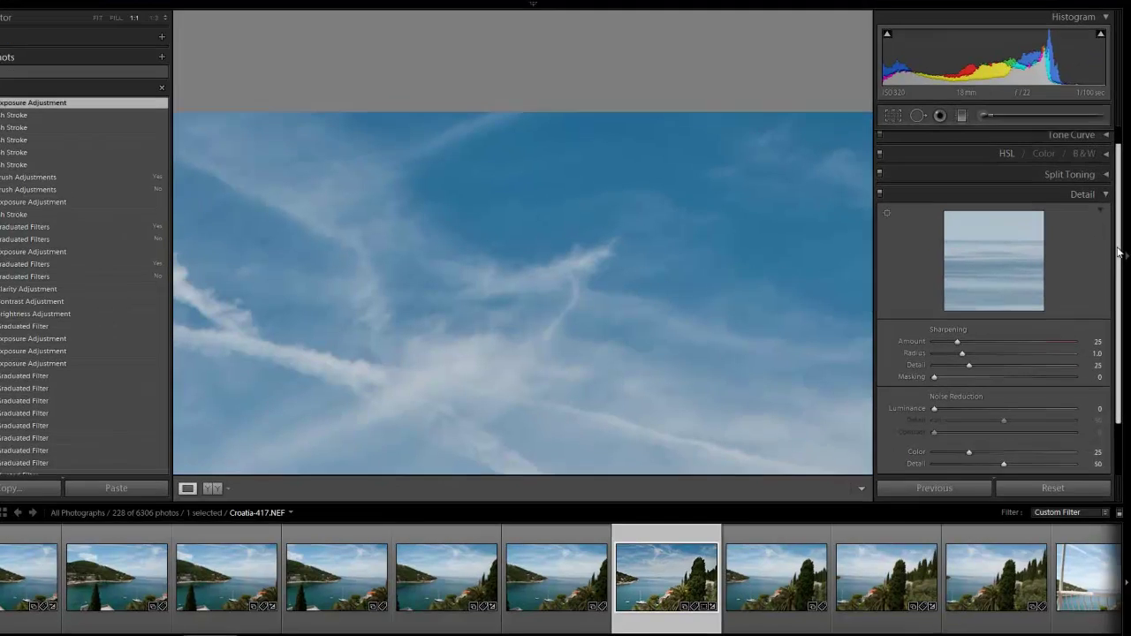
scroll(1117, 251, "down", 2)
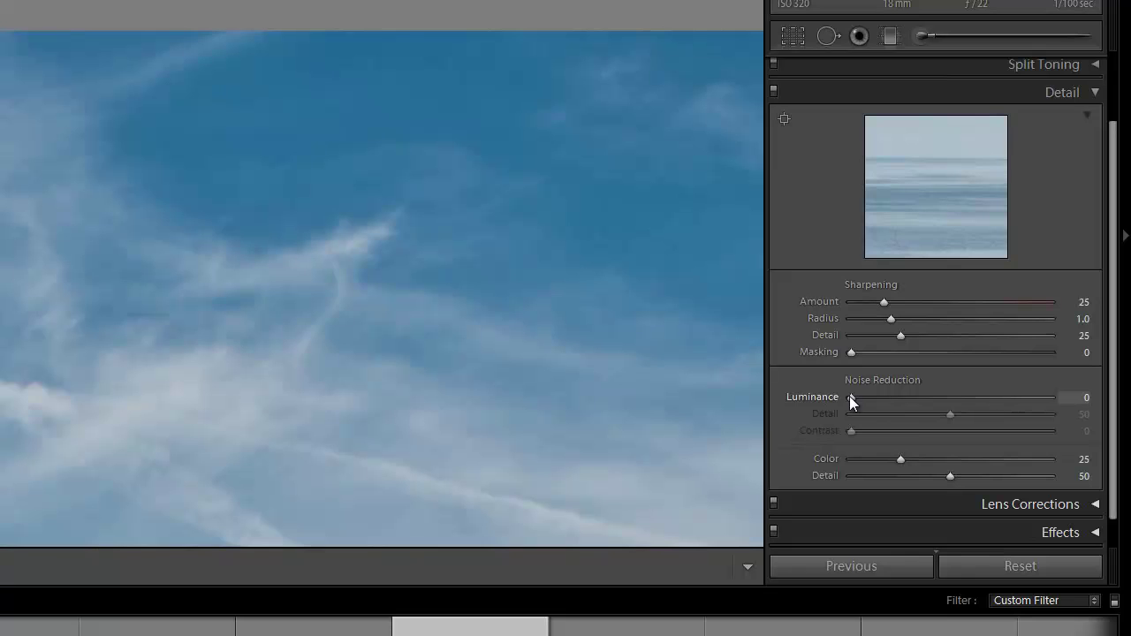
Raise luminance noise reduction to 35 and pan across the sky, coastline and hillside to inspect
left_click_drag(850, 399, 853, 400)
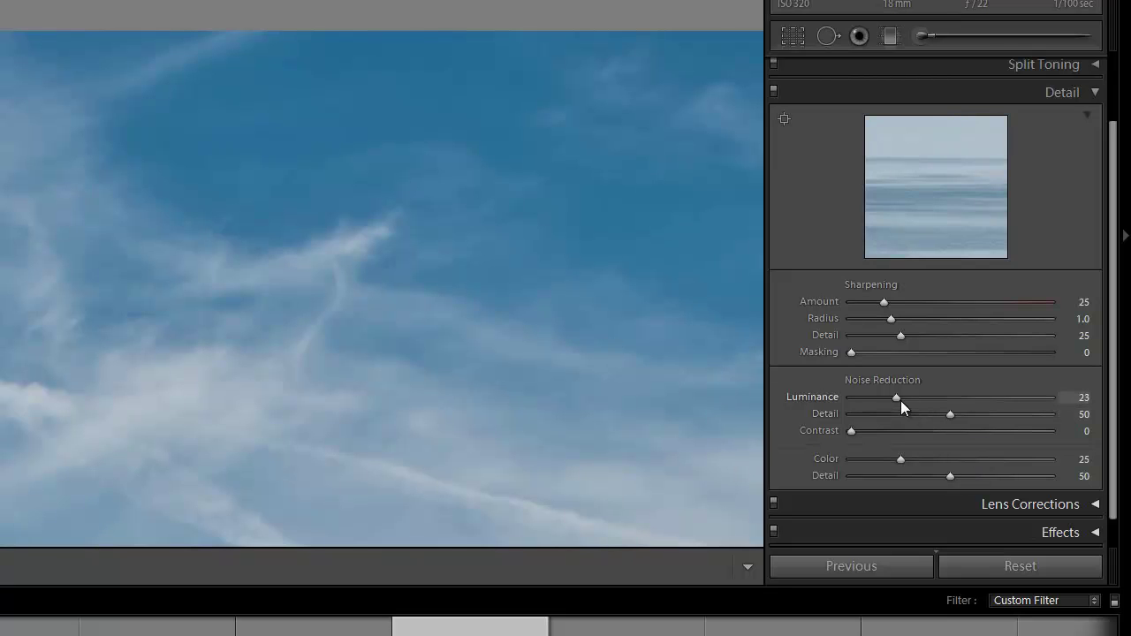
left_click_drag(900, 400, 921, 399)
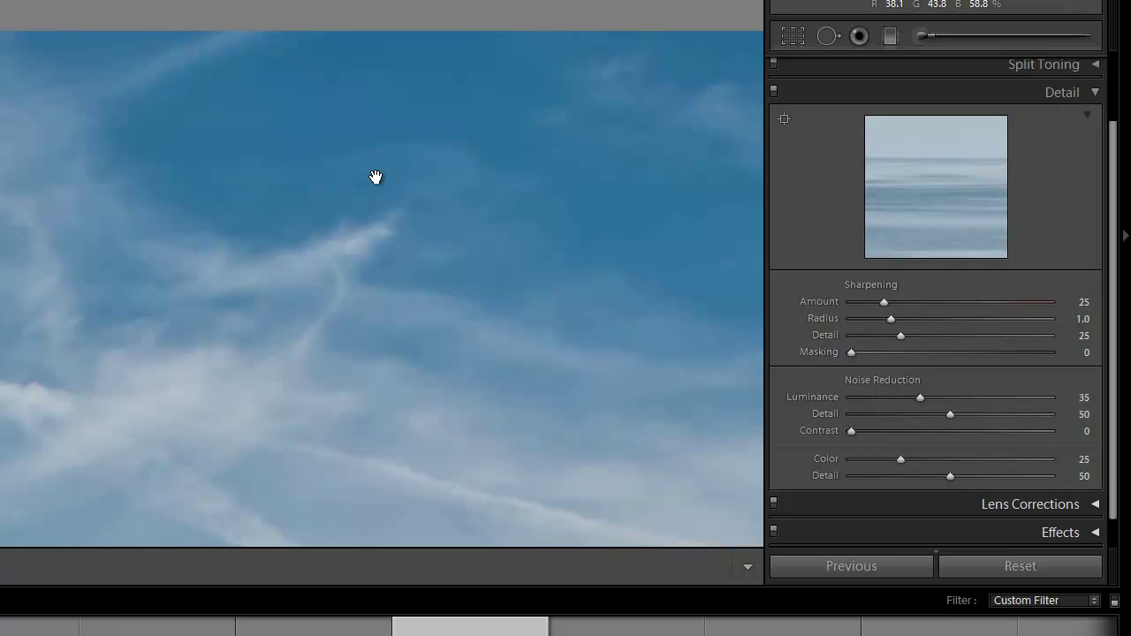
left_click_drag(222, 399, 492, 70)
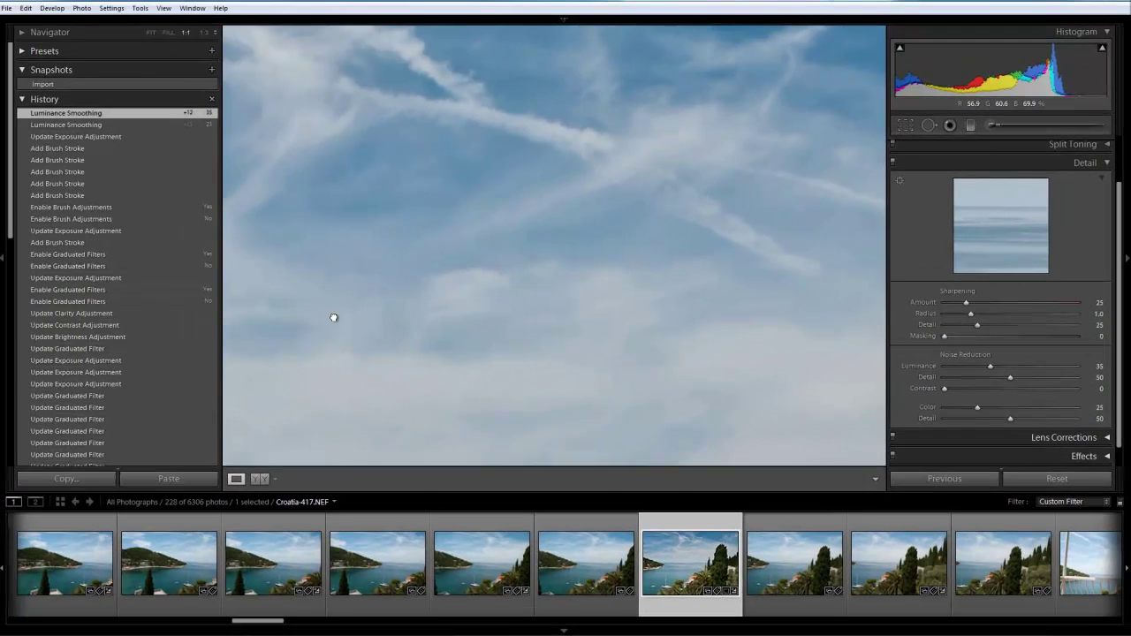
left_click_drag(334, 317, 634, 254)
left_click_drag(462, 351, 666, 58)
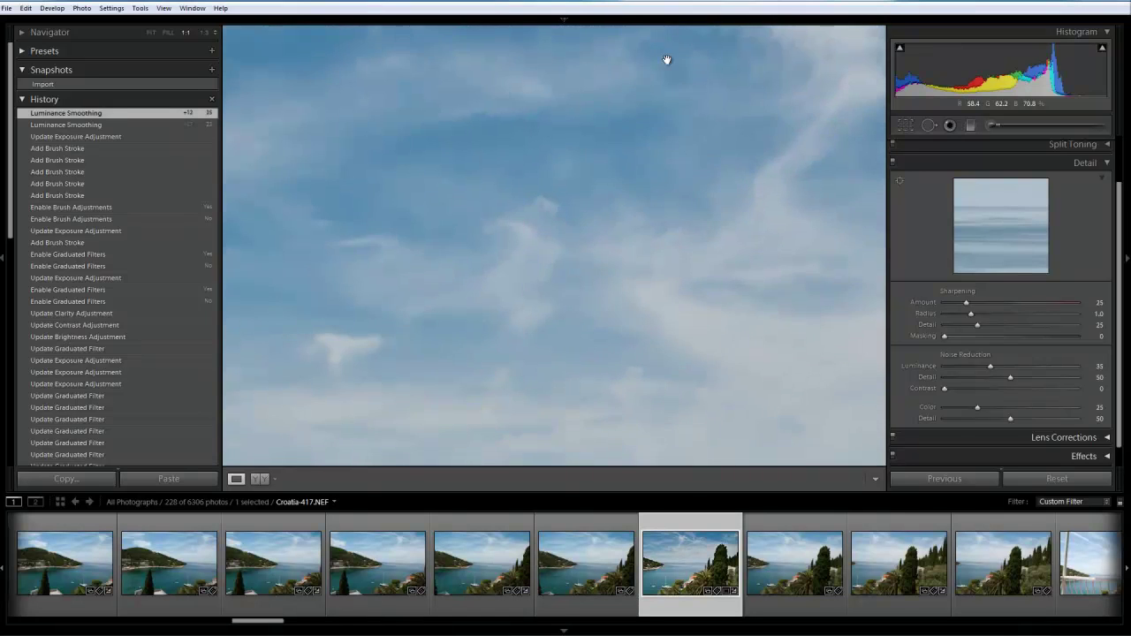
scroll(565, 216, "down", 5)
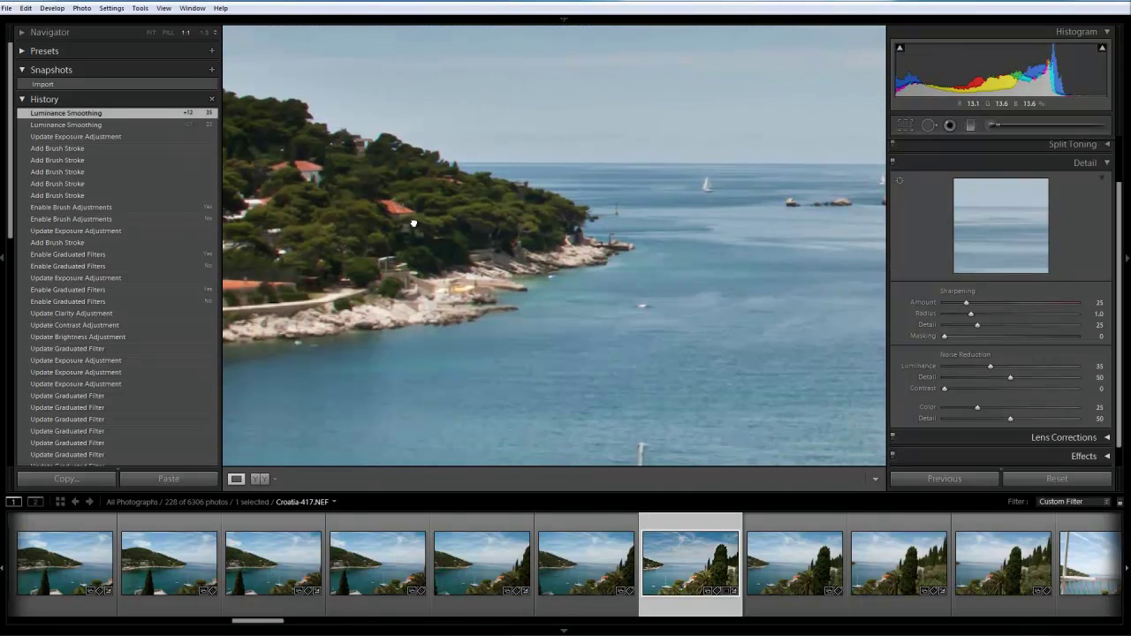
left_click_drag(414, 223, 511, 276)
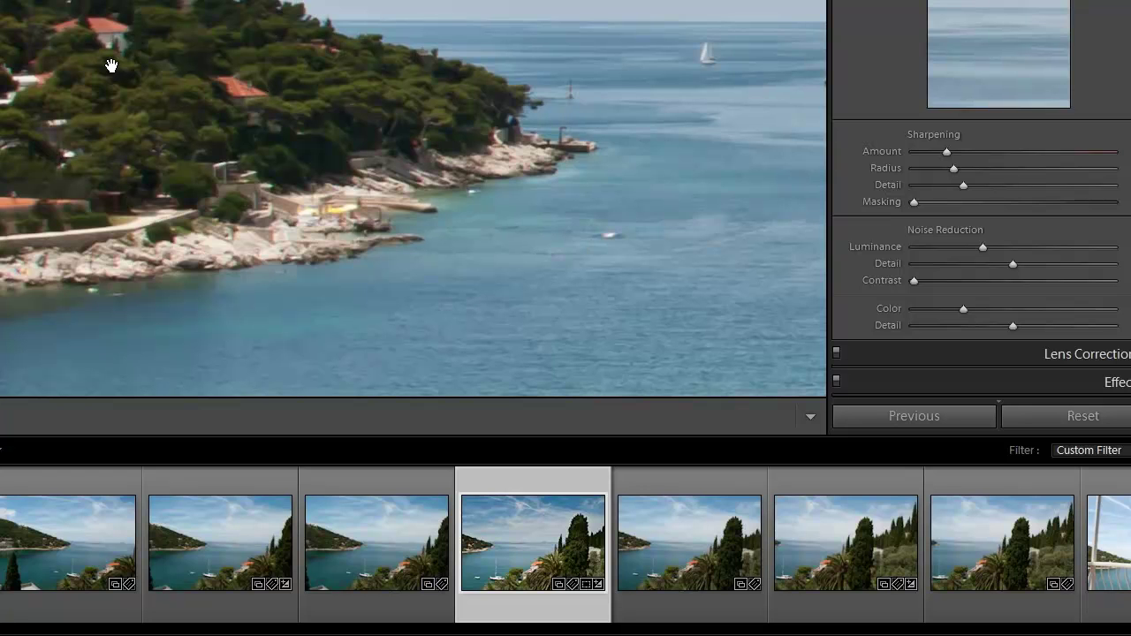
left_click_drag(132, 85, 334, 152)
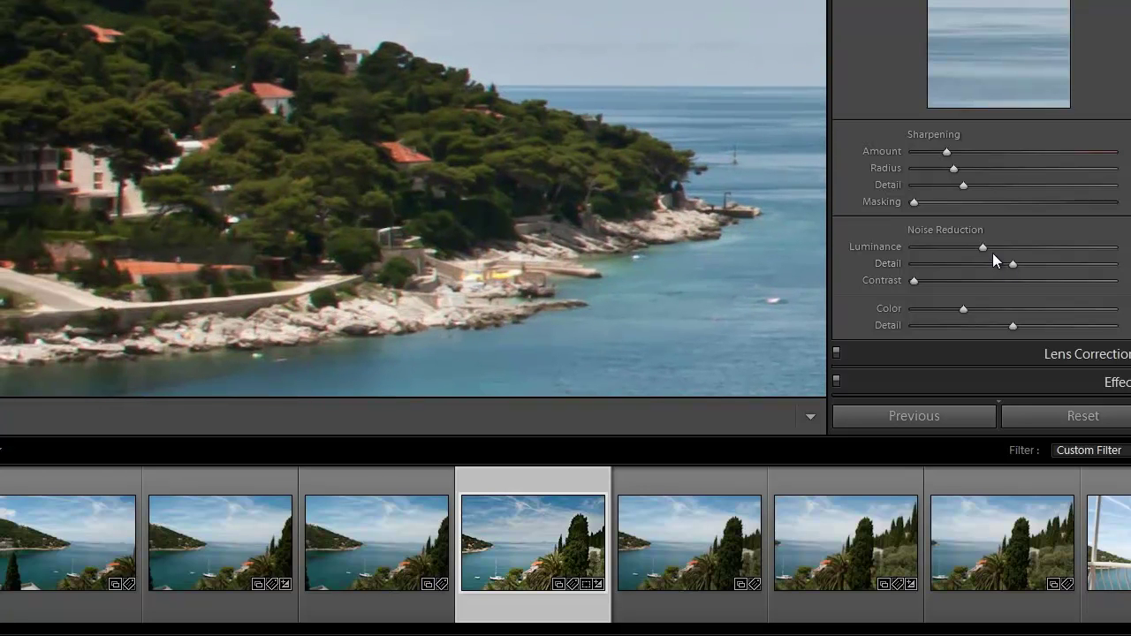
Compare with luminance noise reduction at 0, then settle it at 15
left_click_drag(975, 249, 913, 248)
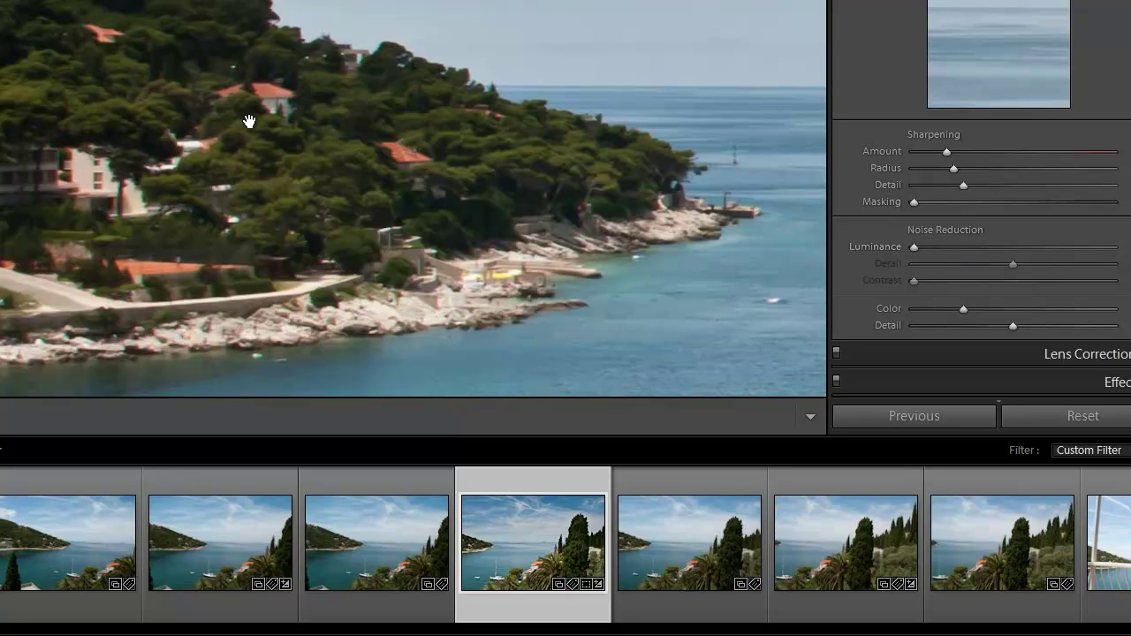
left_click(915, 249)
left_click_drag(945, 252, 1012, 248)
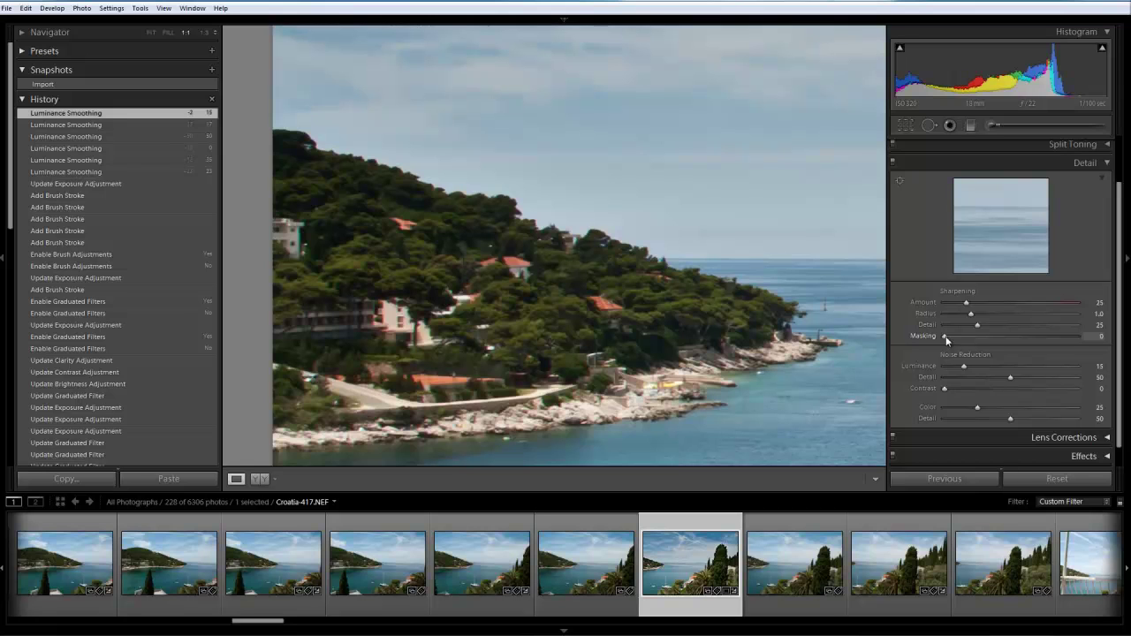
Set sharpening Masking to 69 while previewing the edge mask, after briefly comparing it at 17
key("alt")
left_click_drag(946, 339, 1048, 338)
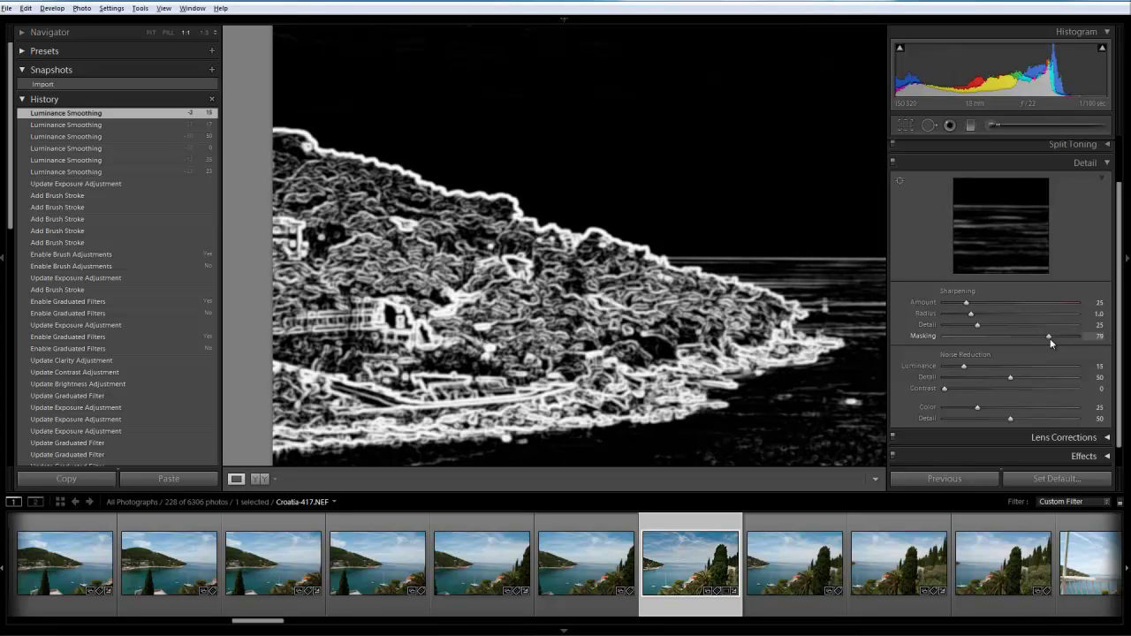
mouse_move(1050, 338)
left_mouse_down()
mouse_move(997, 338)
mouse_move(1033, 336)
left_mouse_up()
left_click(966, 336)
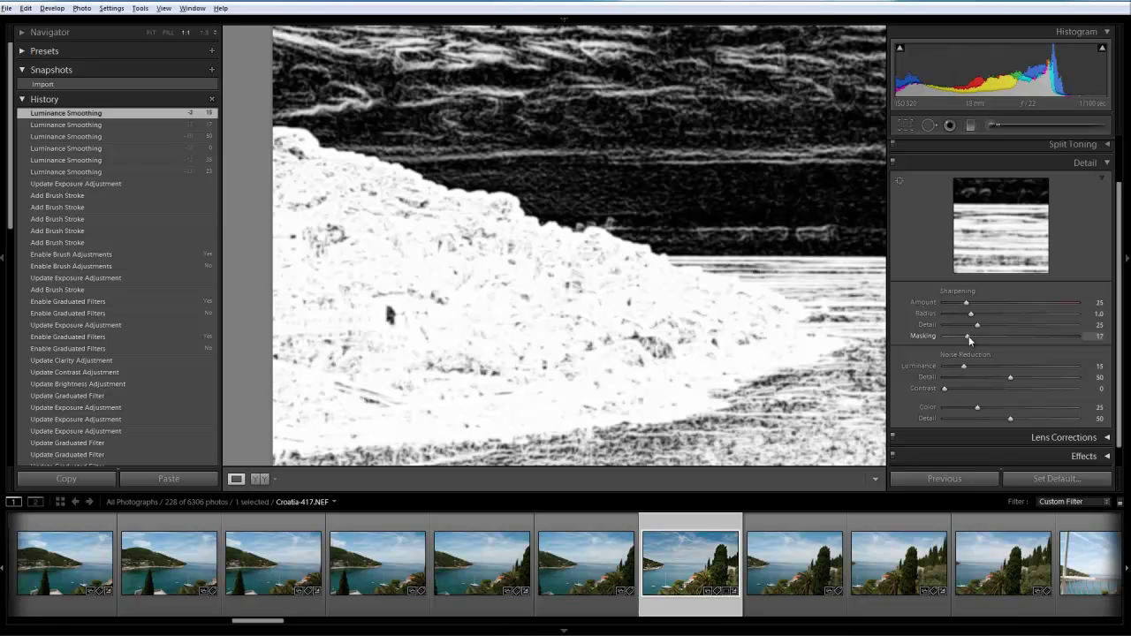
left_click_drag(968, 336, 1037, 338)
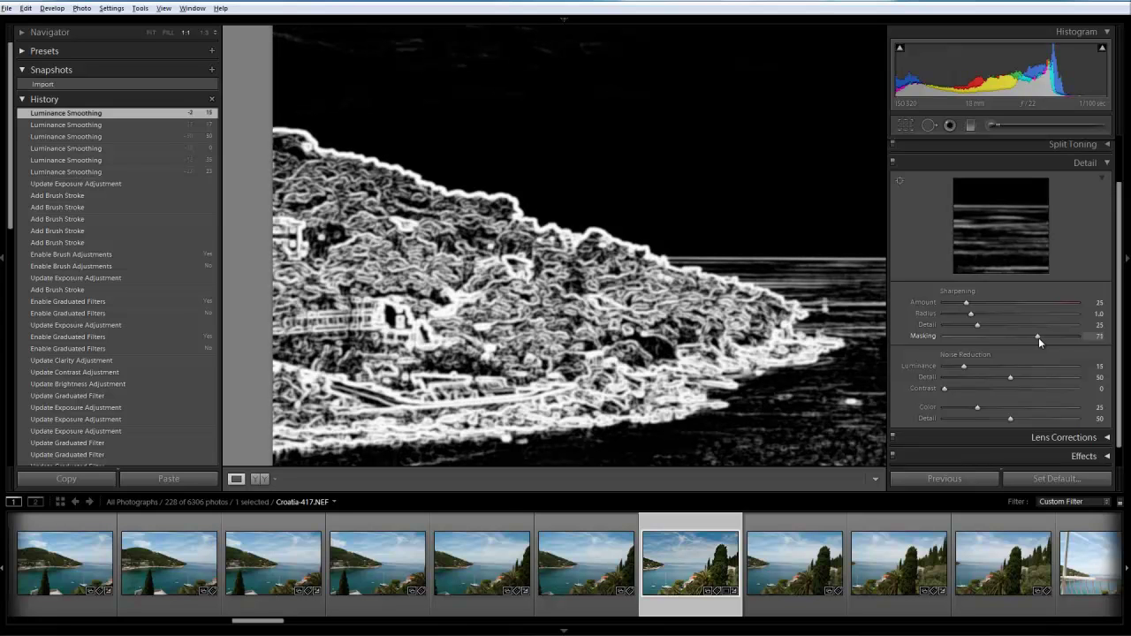
left_click_drag(1036, 337, 1036, 337)
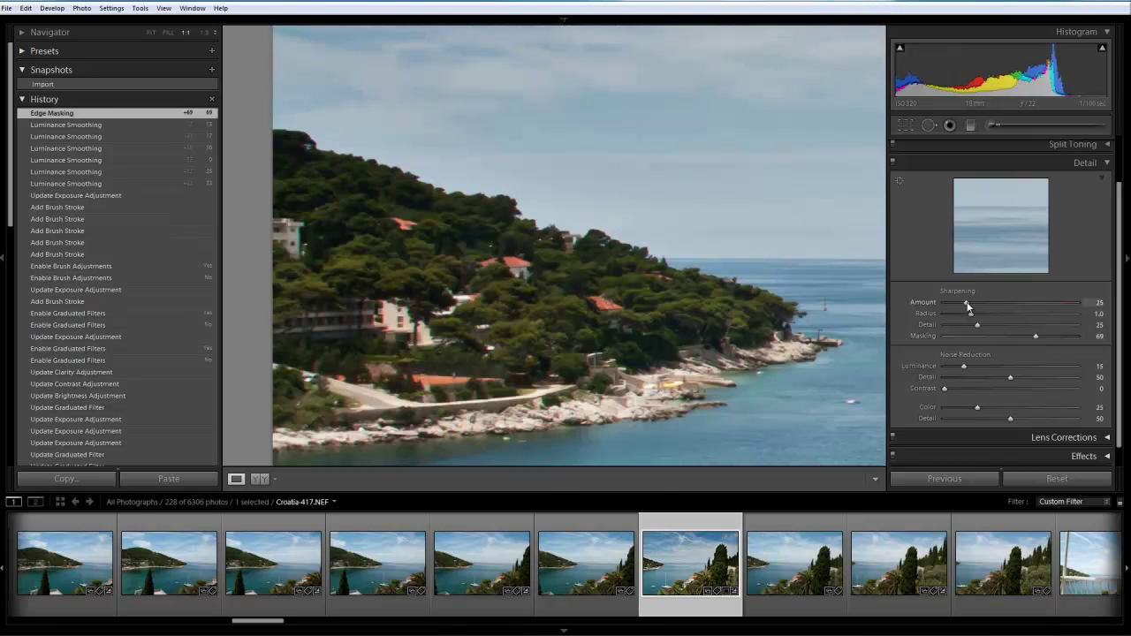
Set the sharpening Amount to 30 after trying 46, then collapse the Detail panel
left_click_drag(973, 301, 1012, 303)
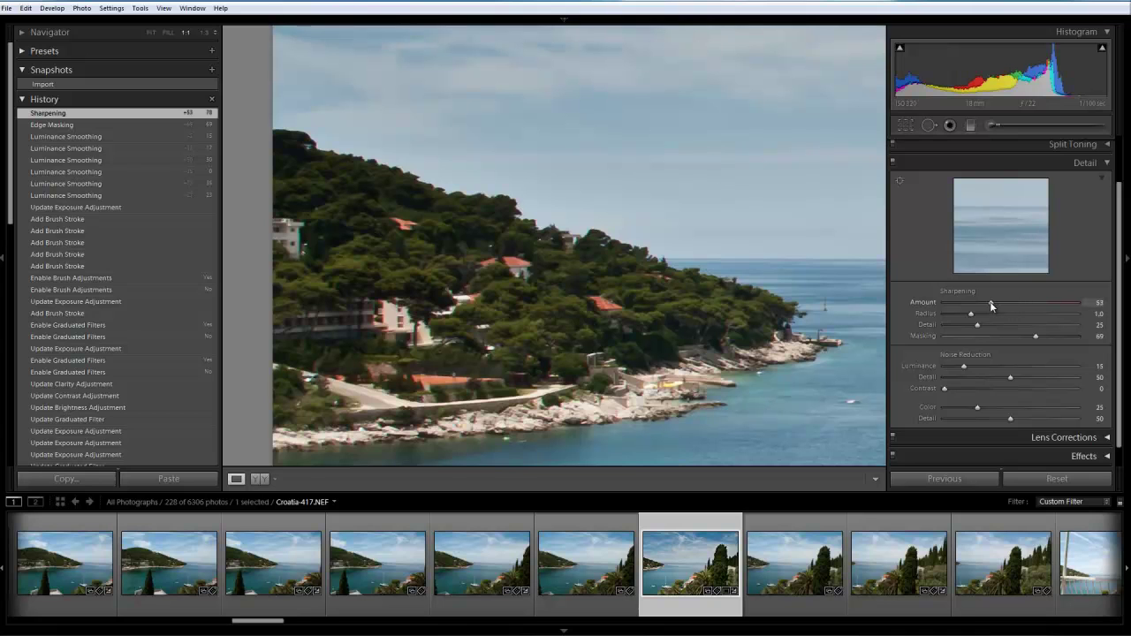
left_click_drag(990, 303, 971, 306)
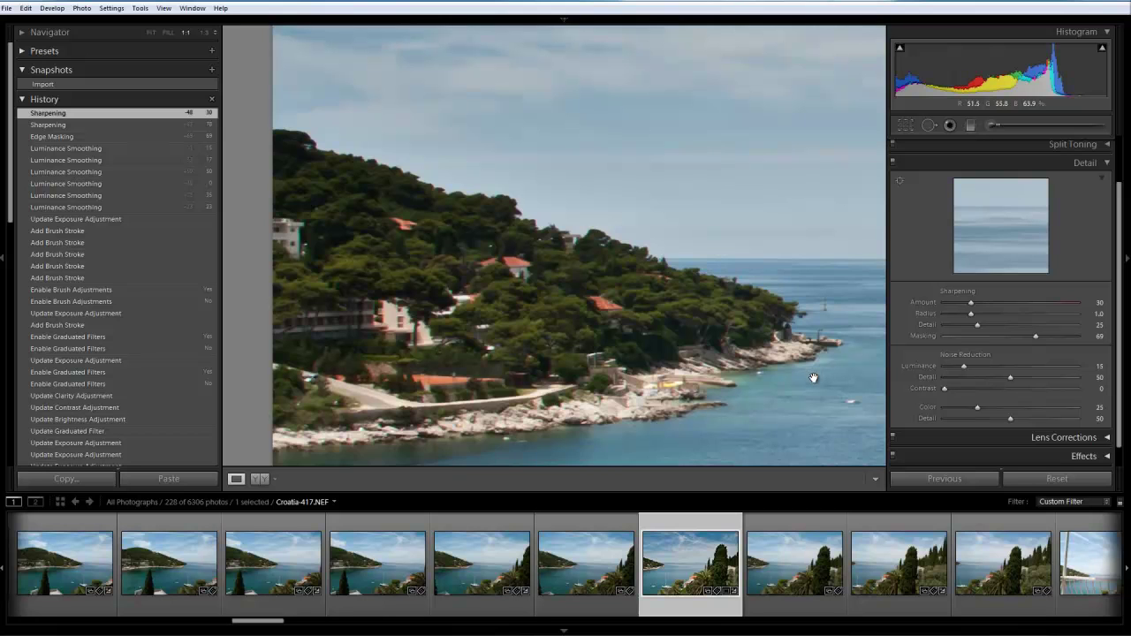
left_click(1094, 164)
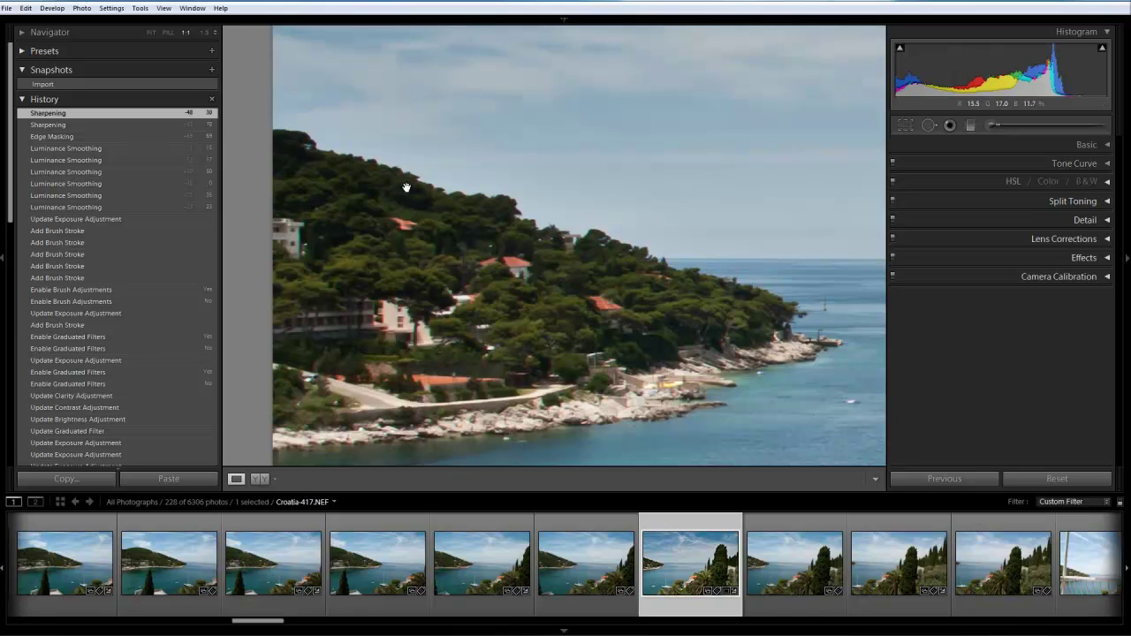
Fit the whole photo in view and compare the original Import state with the final Sharpening step
left_click(167, 32)
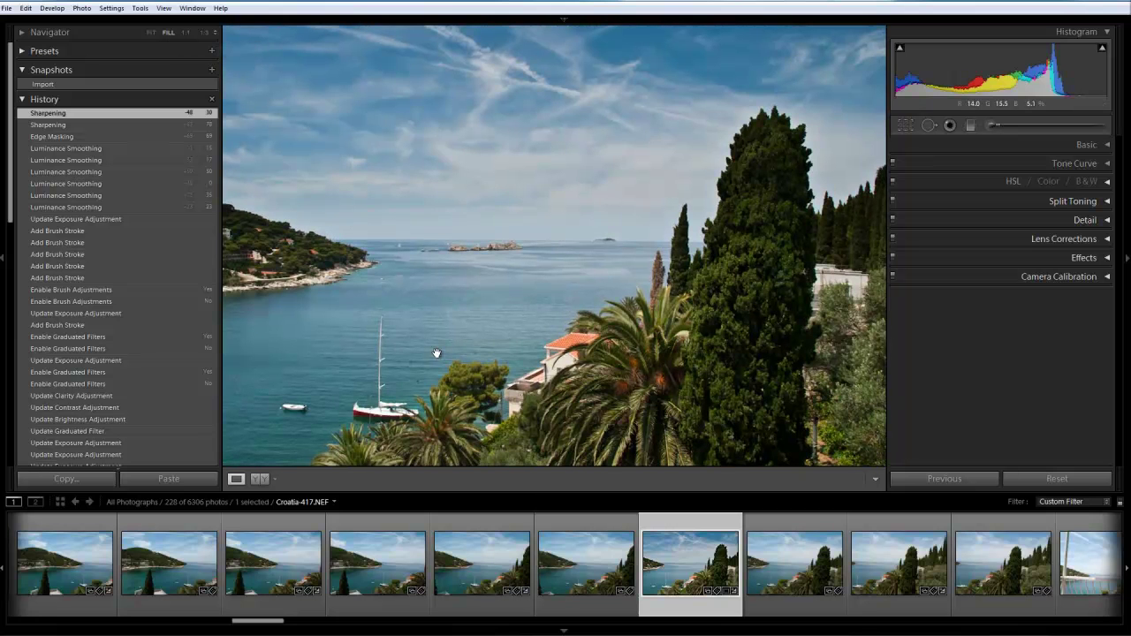
scroll(126, 225, "down", 10)
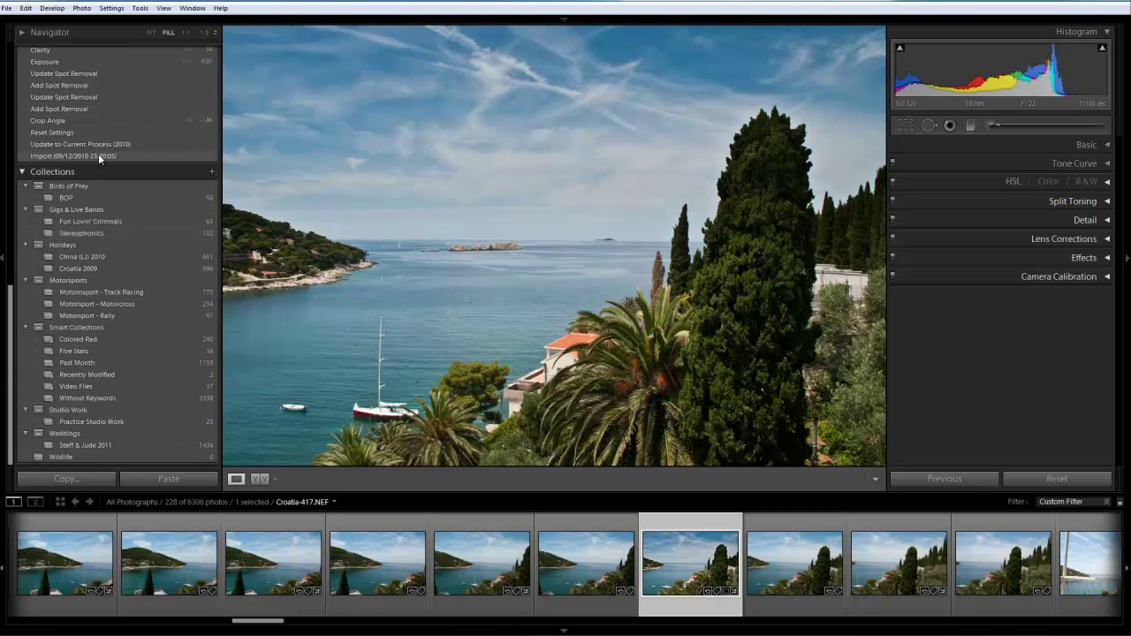
left_click(98, 154)
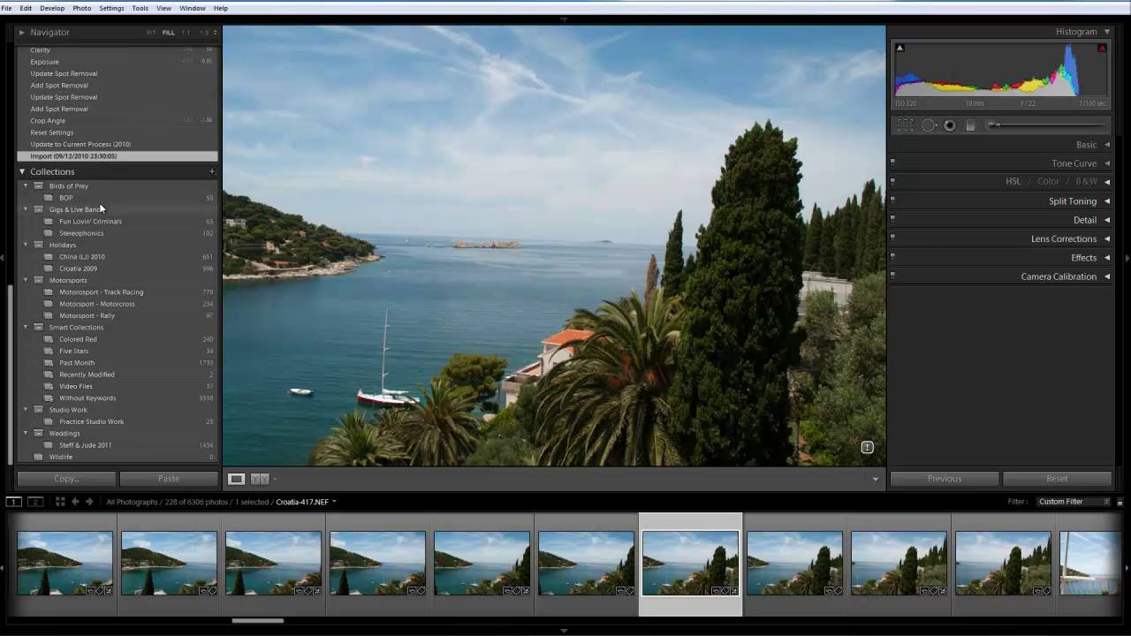
scroll(101, 207, "up", 10)
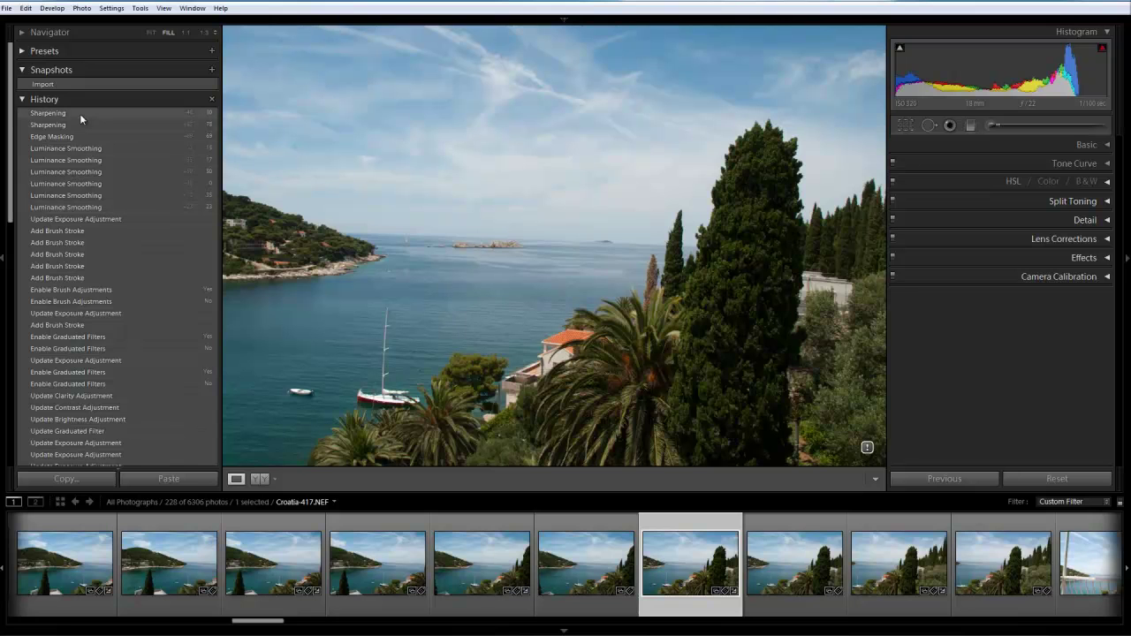
left_click(80, 113)
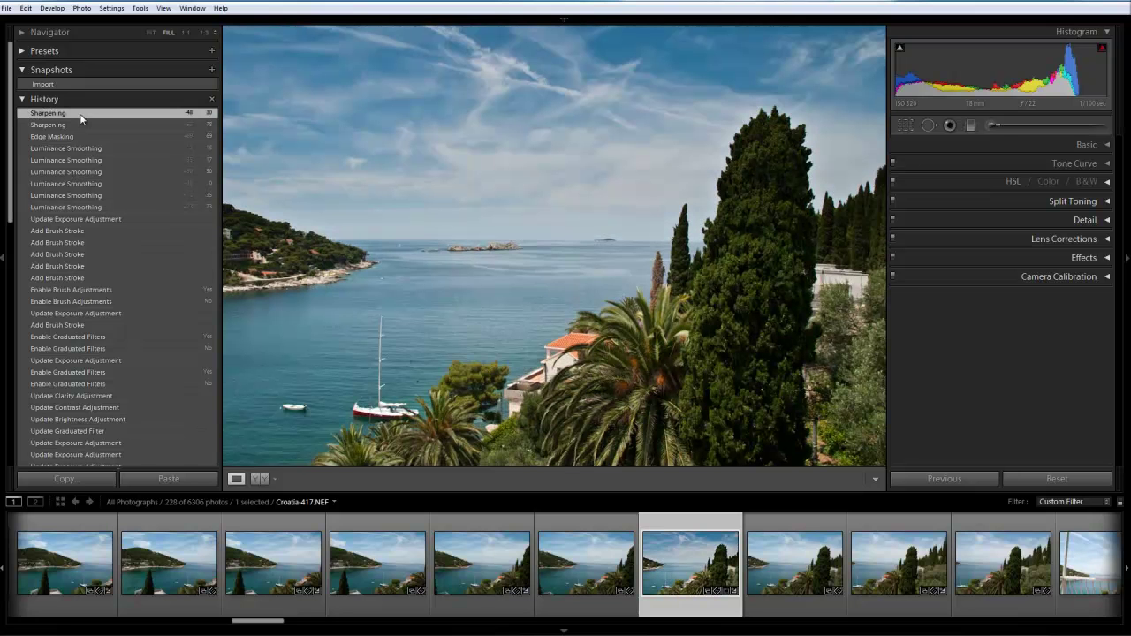